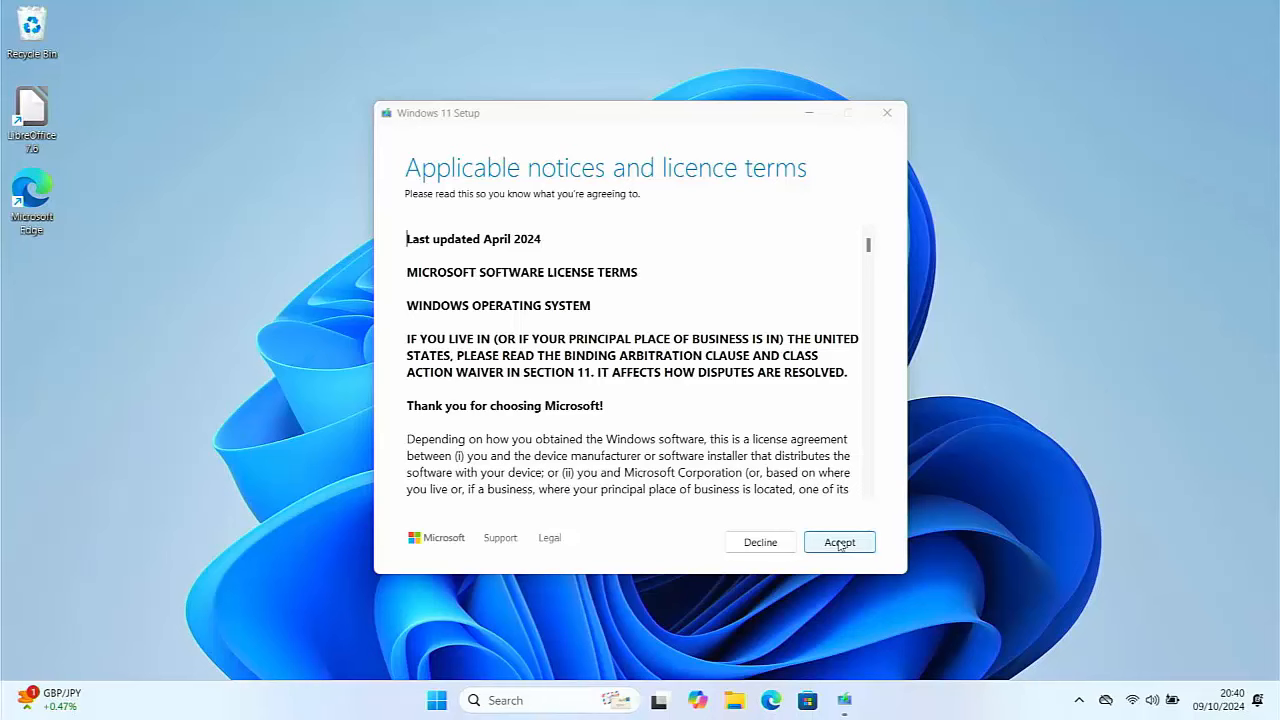
Step: Decline the Windows 11 licence terms and confirm exiting the setup
left_click(772, 543)
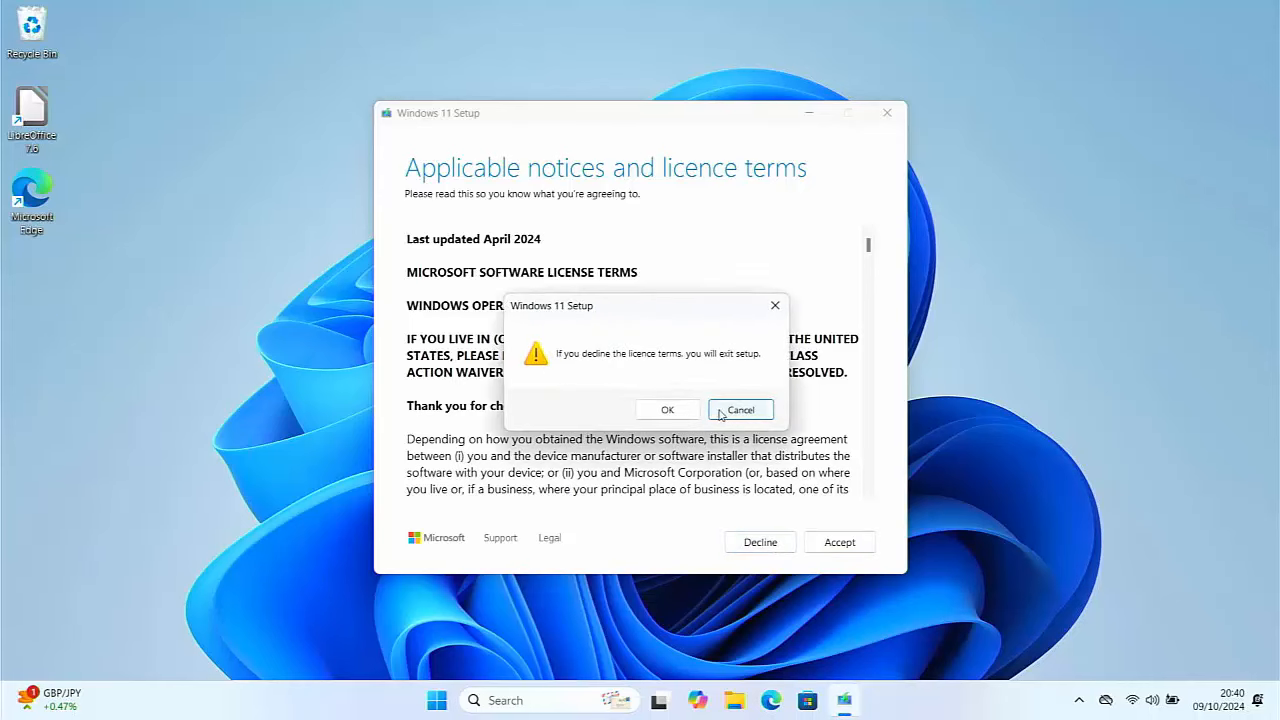
left_click(667, 410)
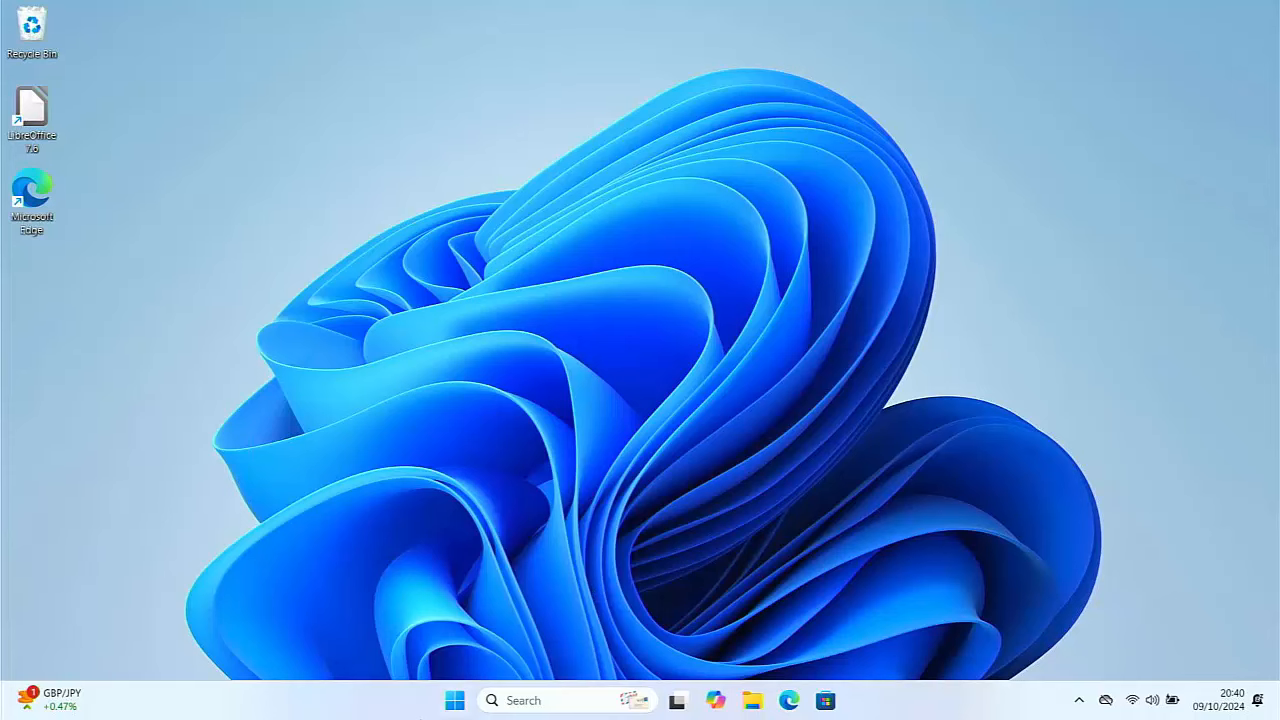
Step: Find and start the Recovery Drive creator, allow it to make changes to the device, and cancel the wizard without creating a drive
left_click(454, 700)
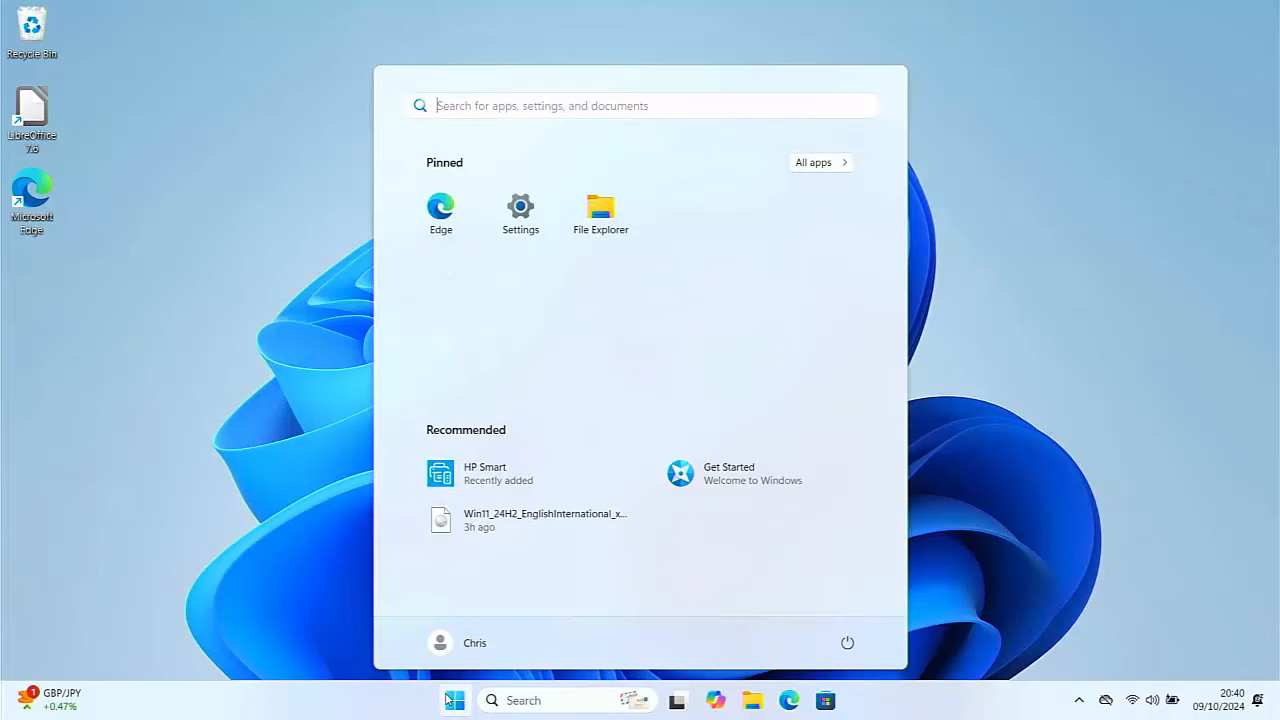
type("reco")
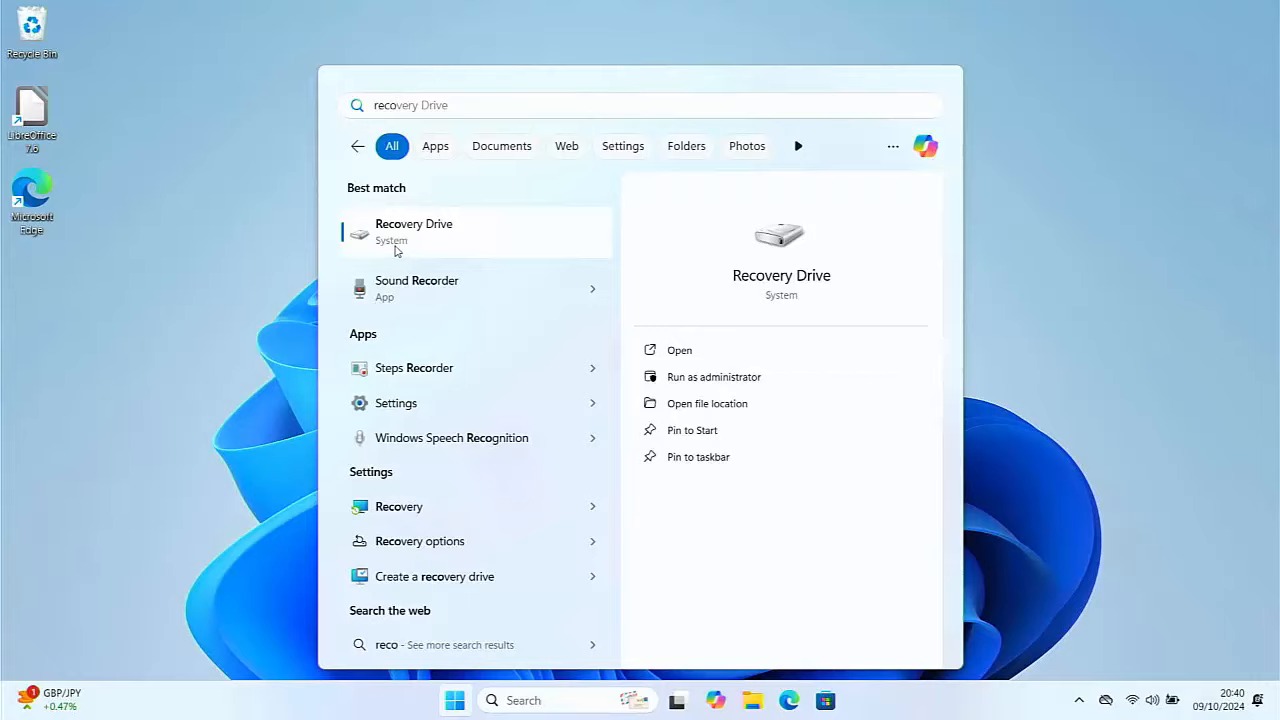
left_click(397, 250)
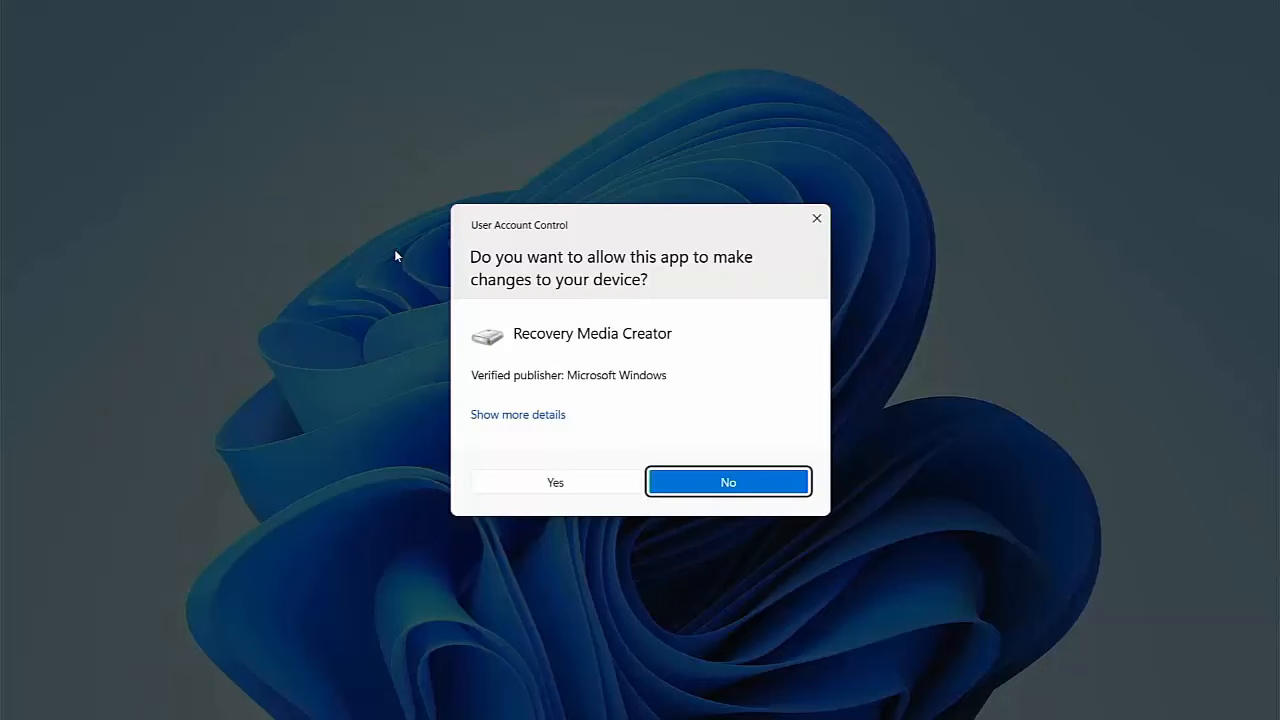
left_click(497, 481)
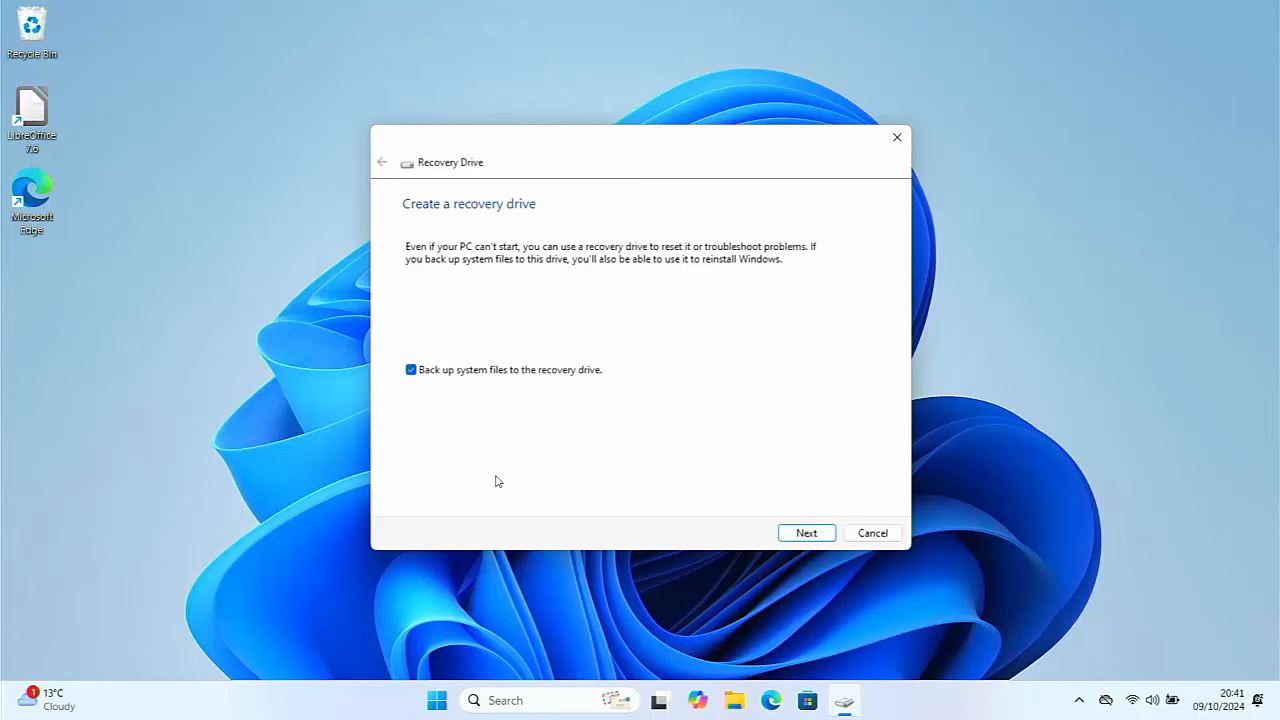
left_click(855, 534)
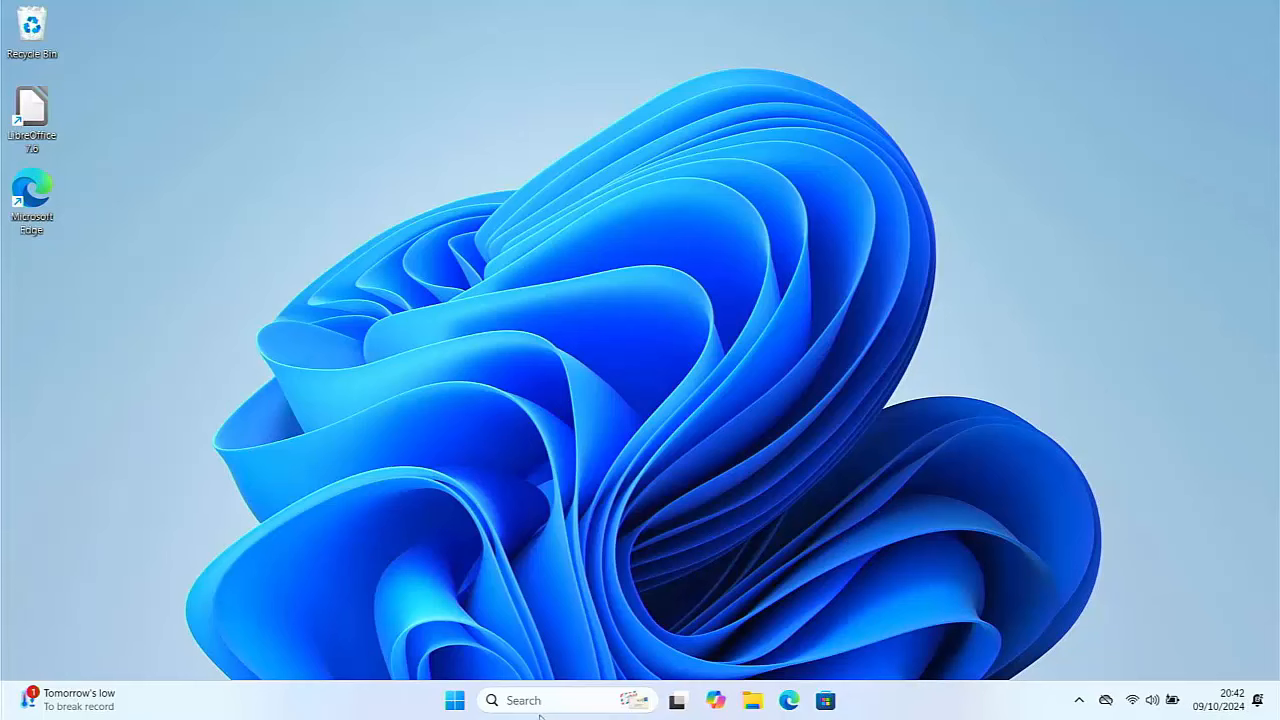
Step: Restart the PC
left_click(455, 703)
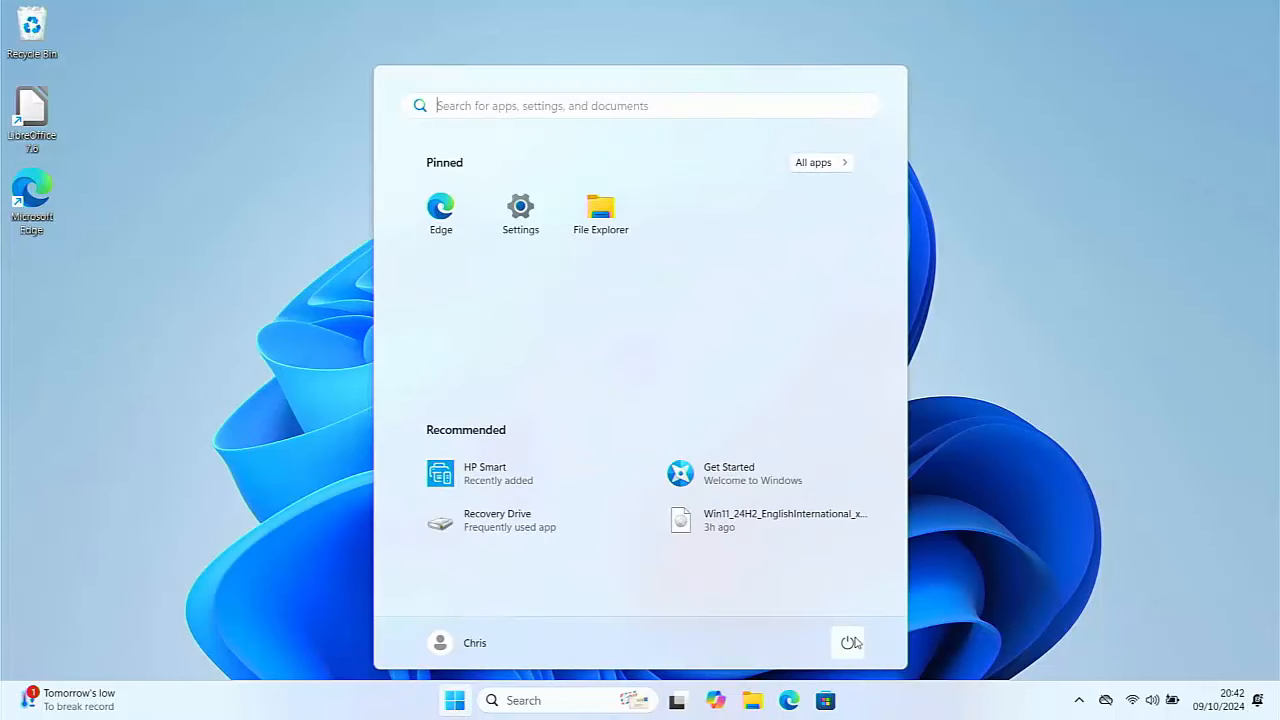
left_click(850, 642)
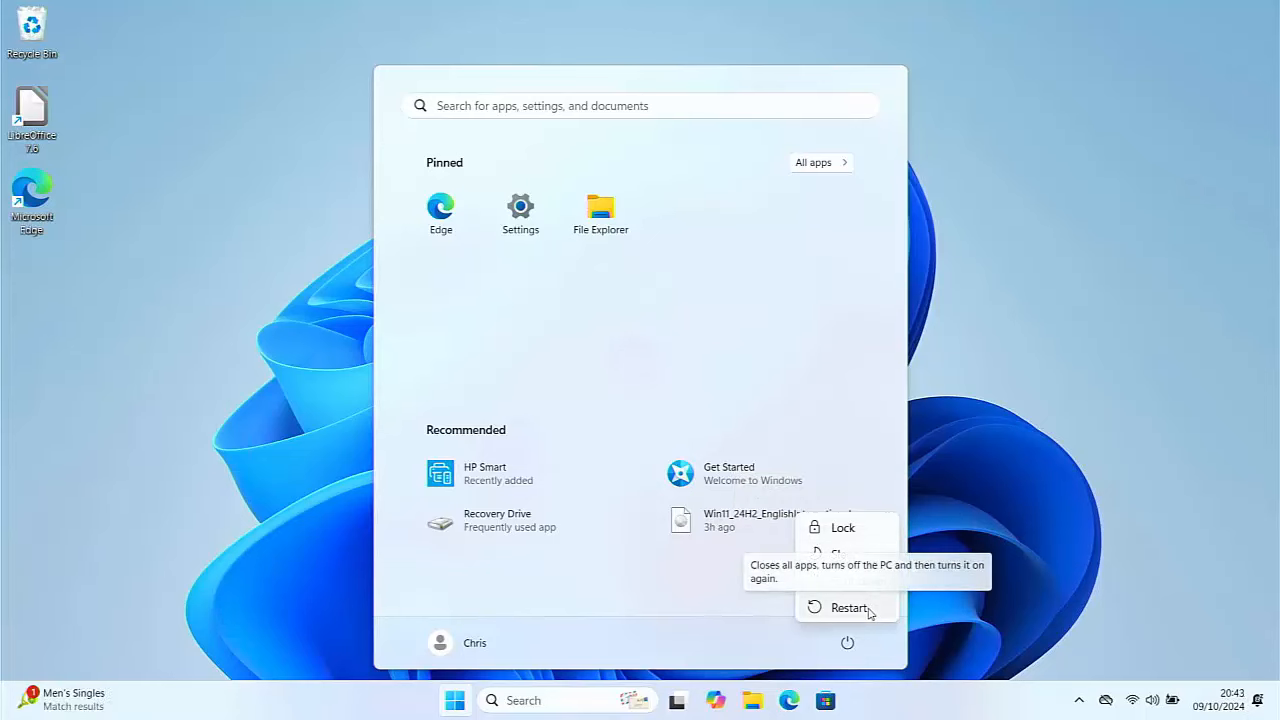
left_click(849, 608)
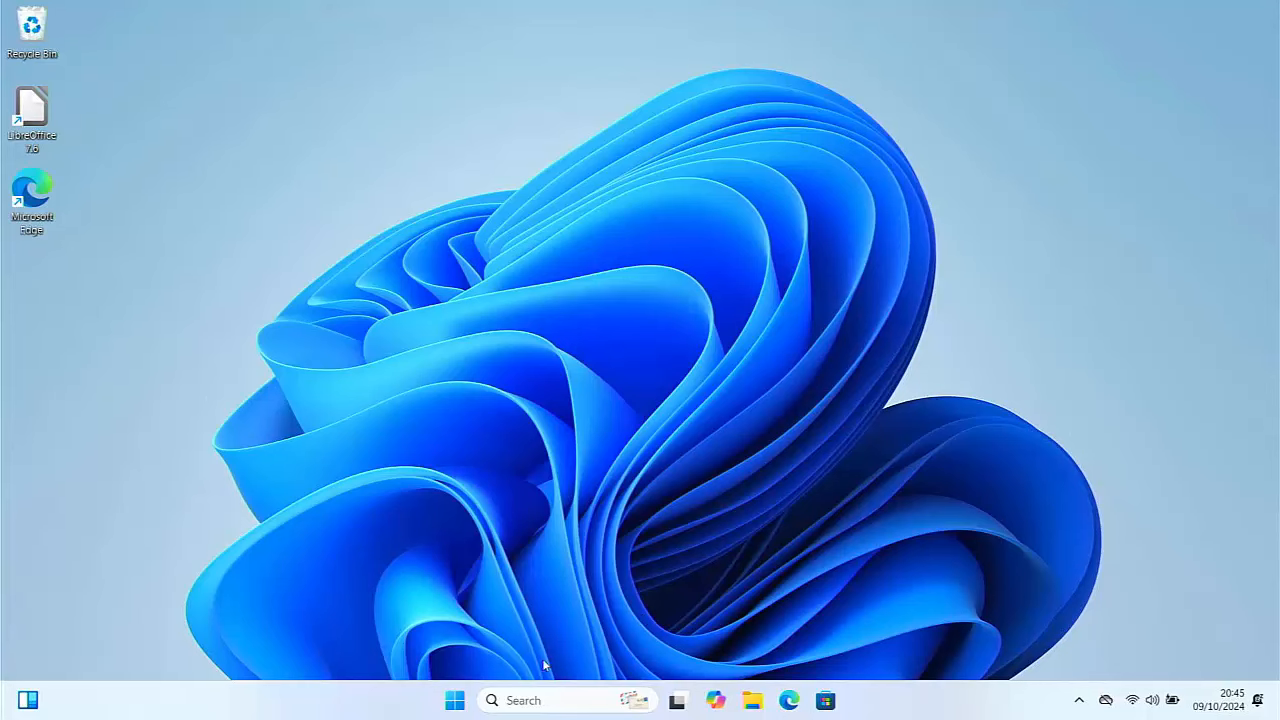
Step: Open Windows Update in Settings and check for updates, repeating the check once the first one completes
left_click(455, 701)
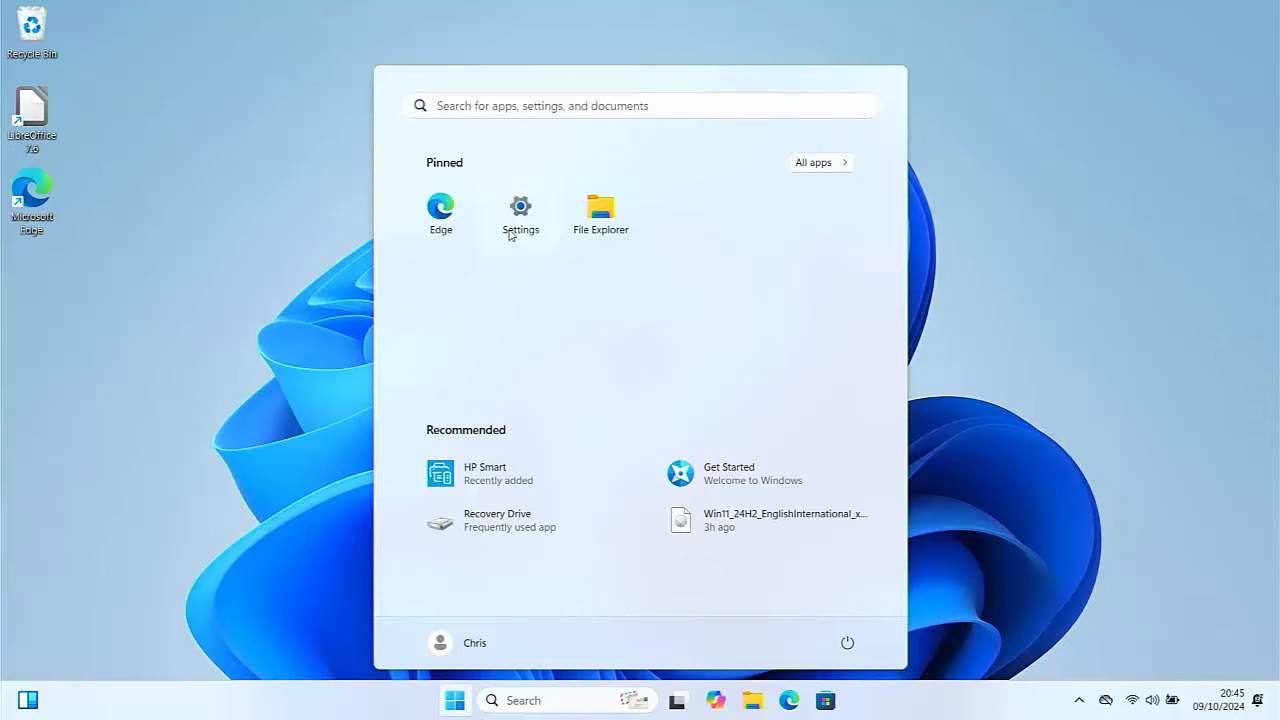
left_click(509, 233)
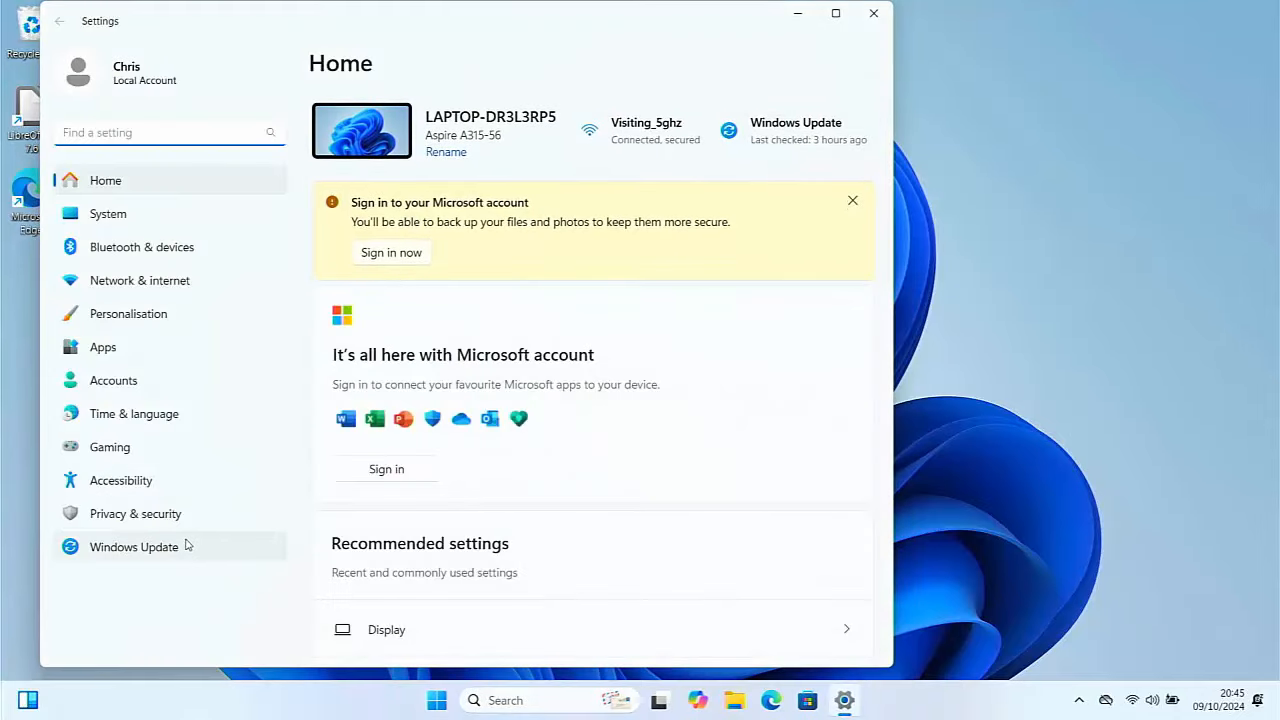
left_click(185, 545)
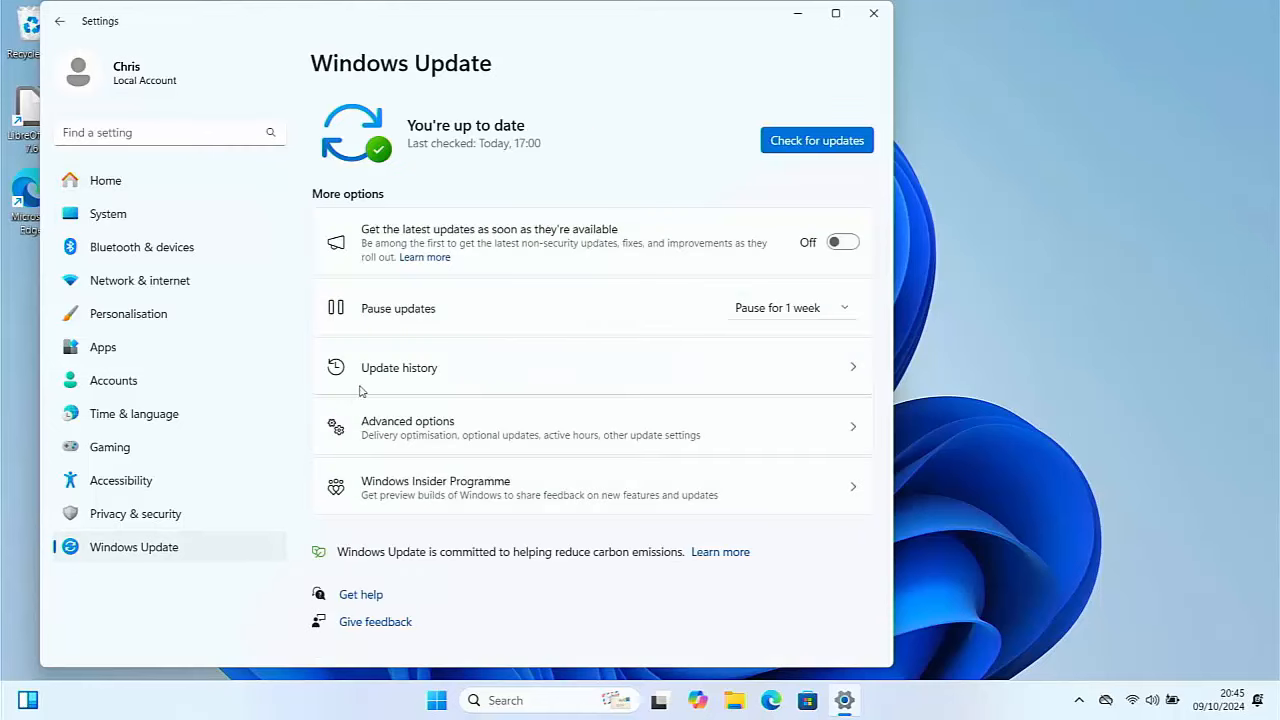
left_click(795, 155)
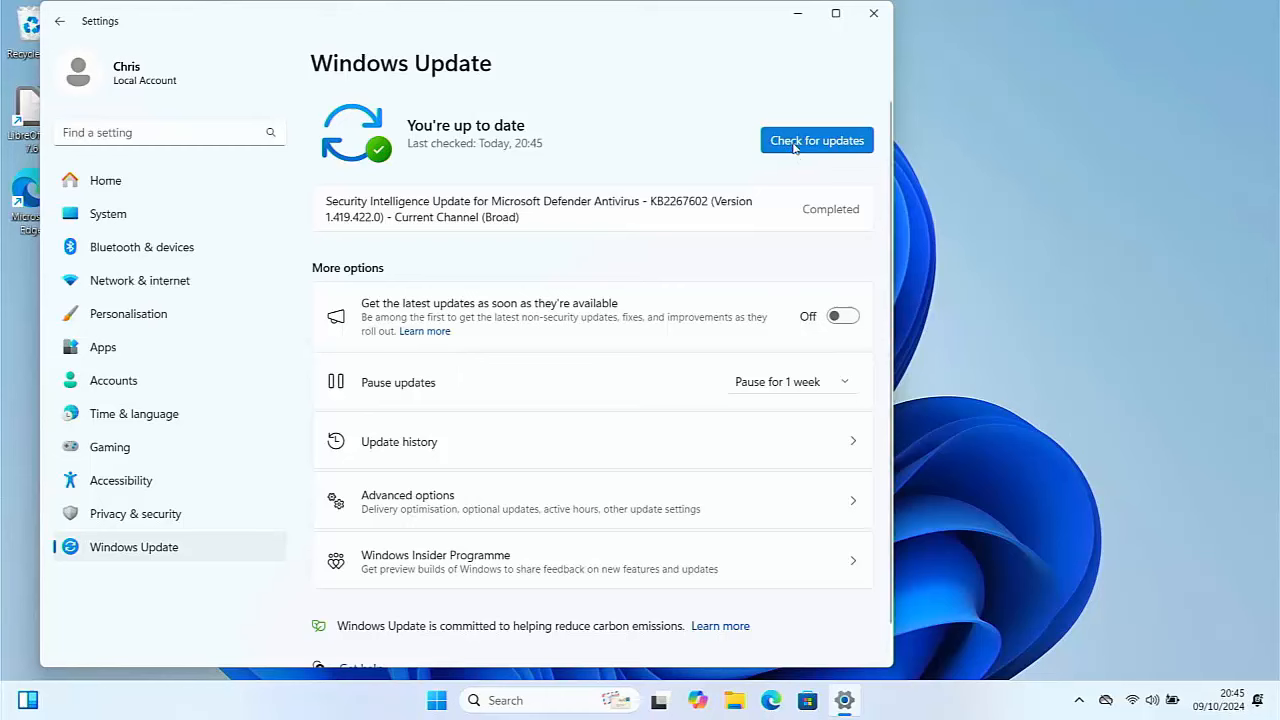
left_click(797, 147)
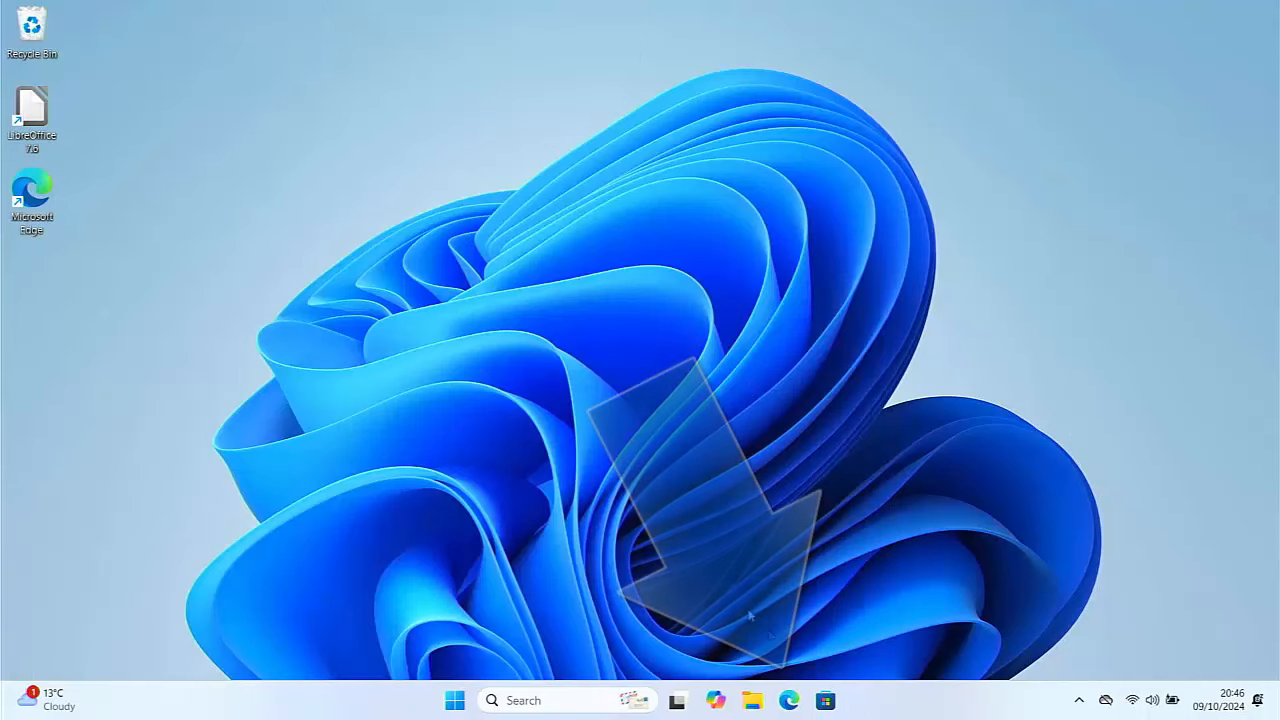
Step: Switch to Microsoft Edge and load microsoft.com/software-download/windows11
left_click(789, 699)
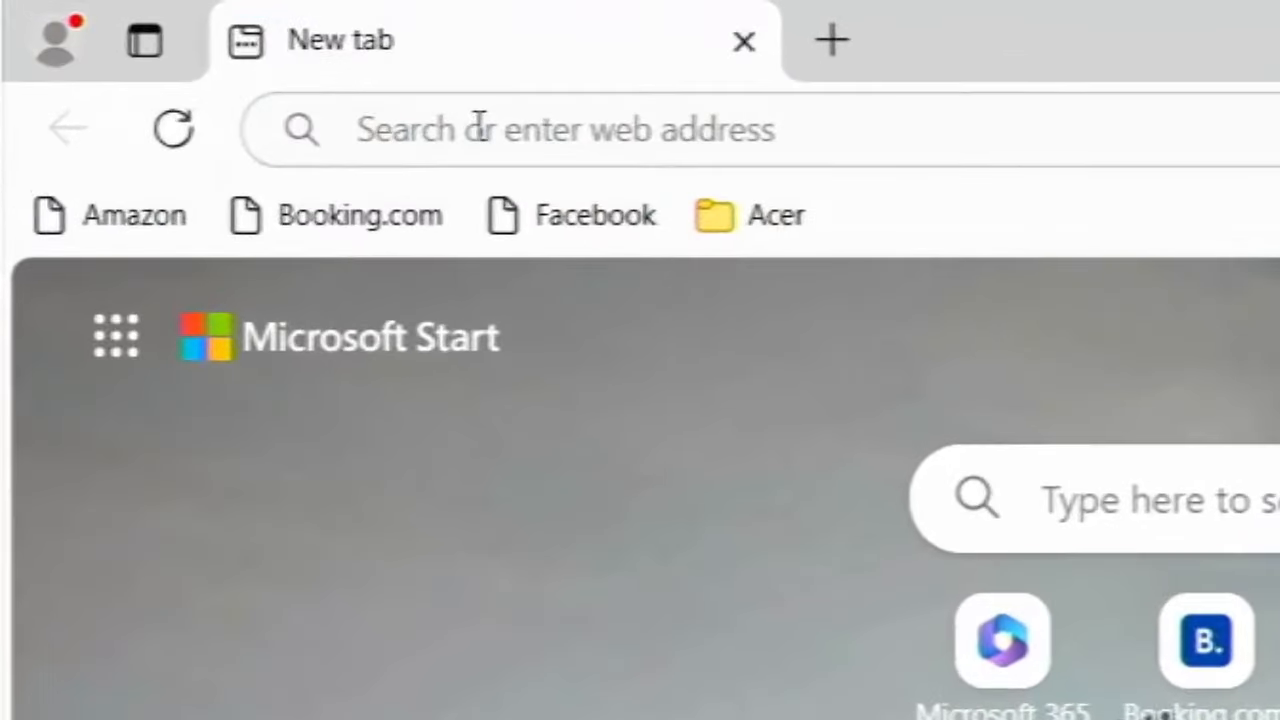
left_click(425, 112)
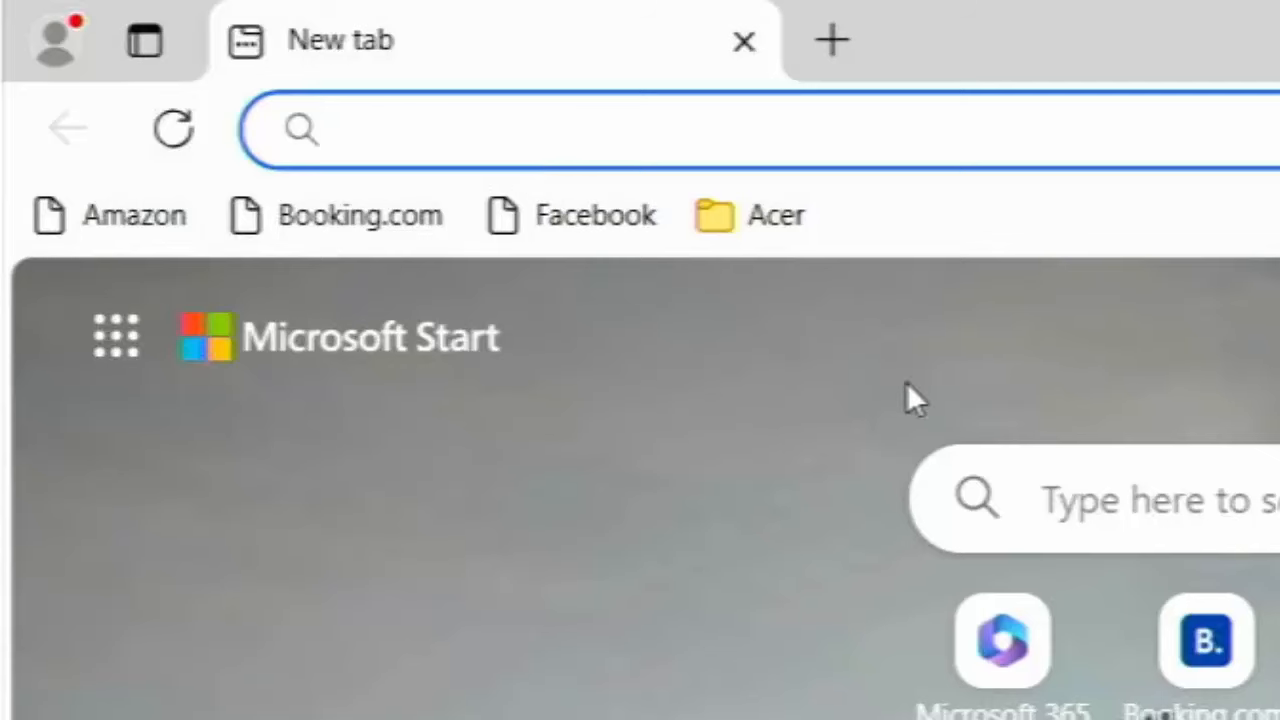
type("micro")
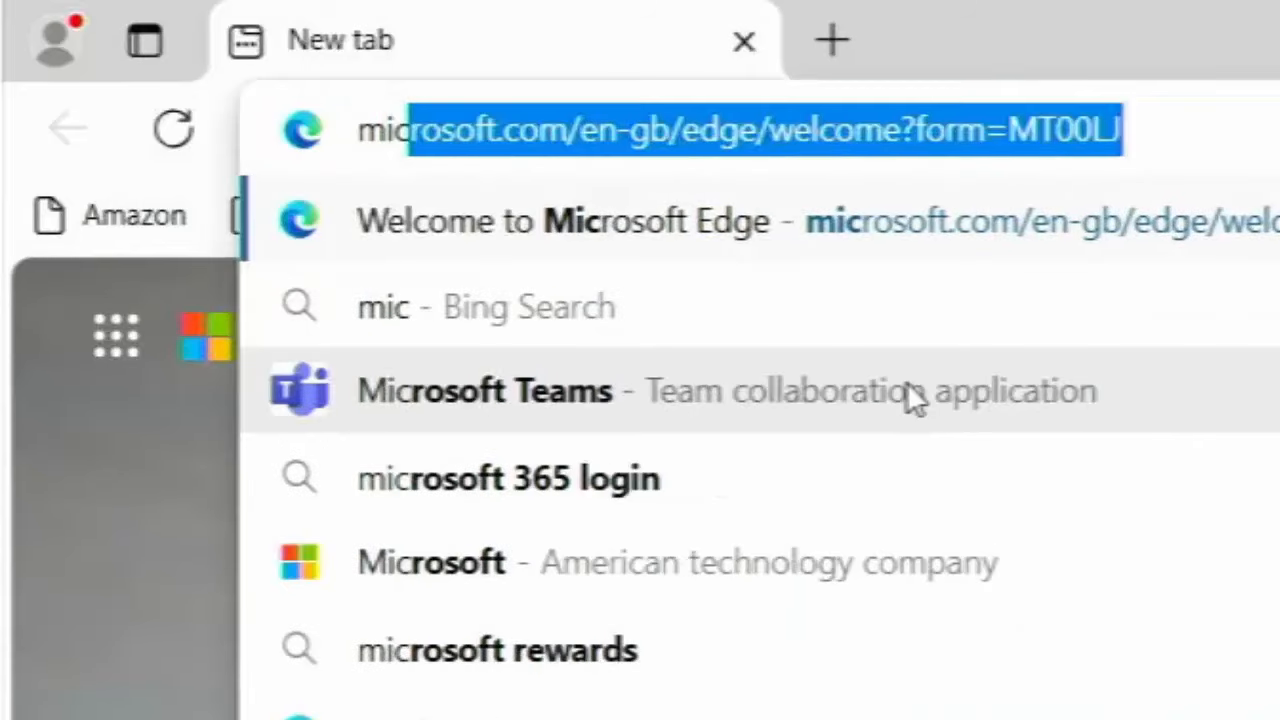
type("soft.com/software-download/windows11")
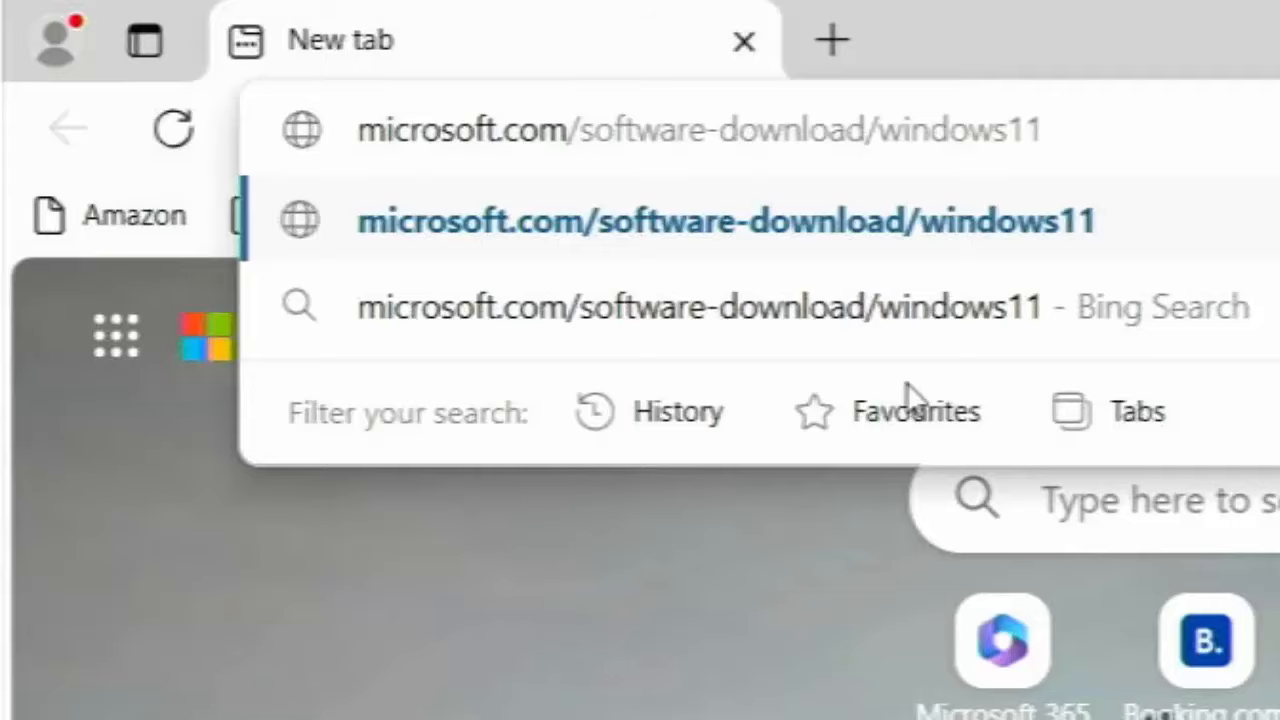
key("Return")
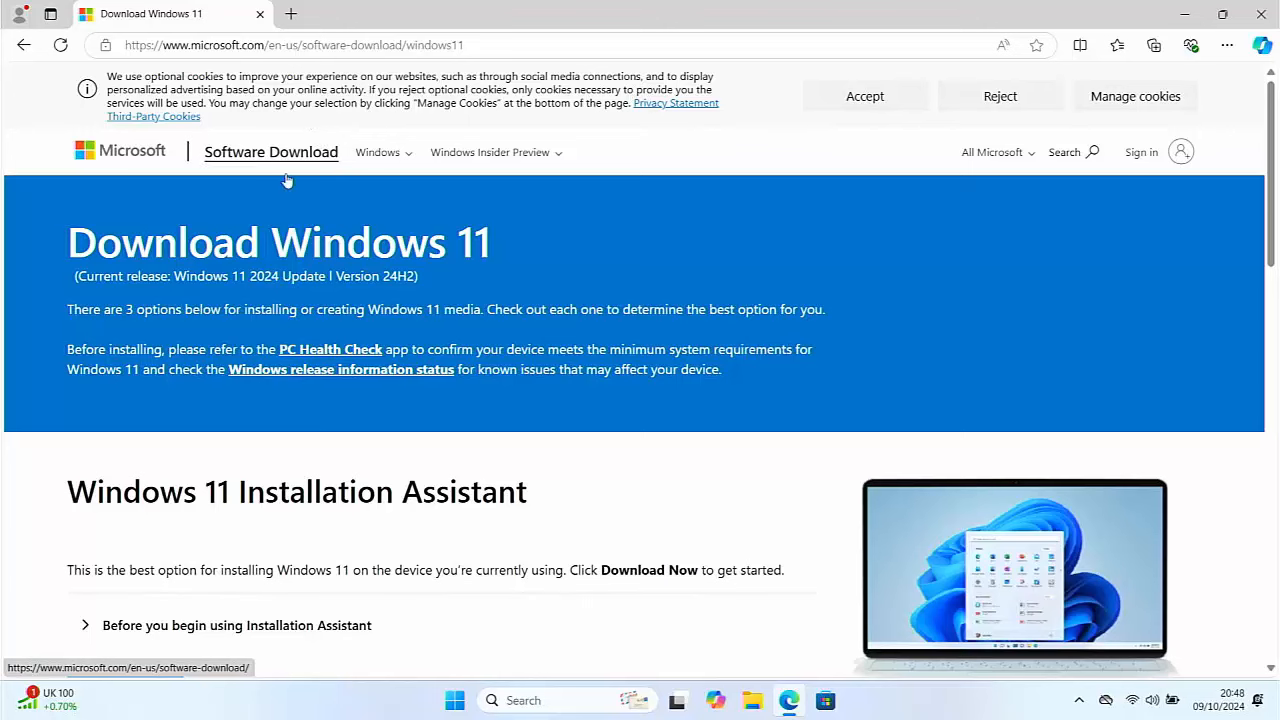
Step: Download the Windows 11 Installation Assistant and run it, allowing it to make changes to the device
scroll(260, 300, "down", 3)
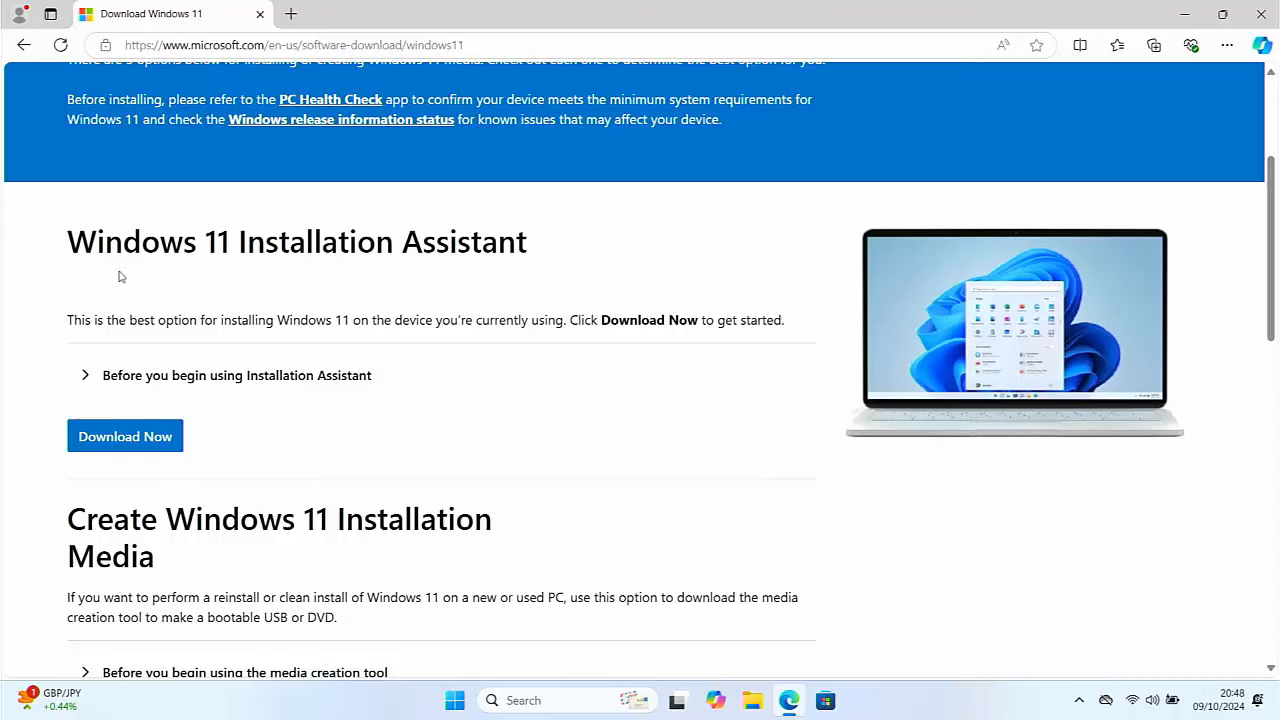
left_click(145, 443)
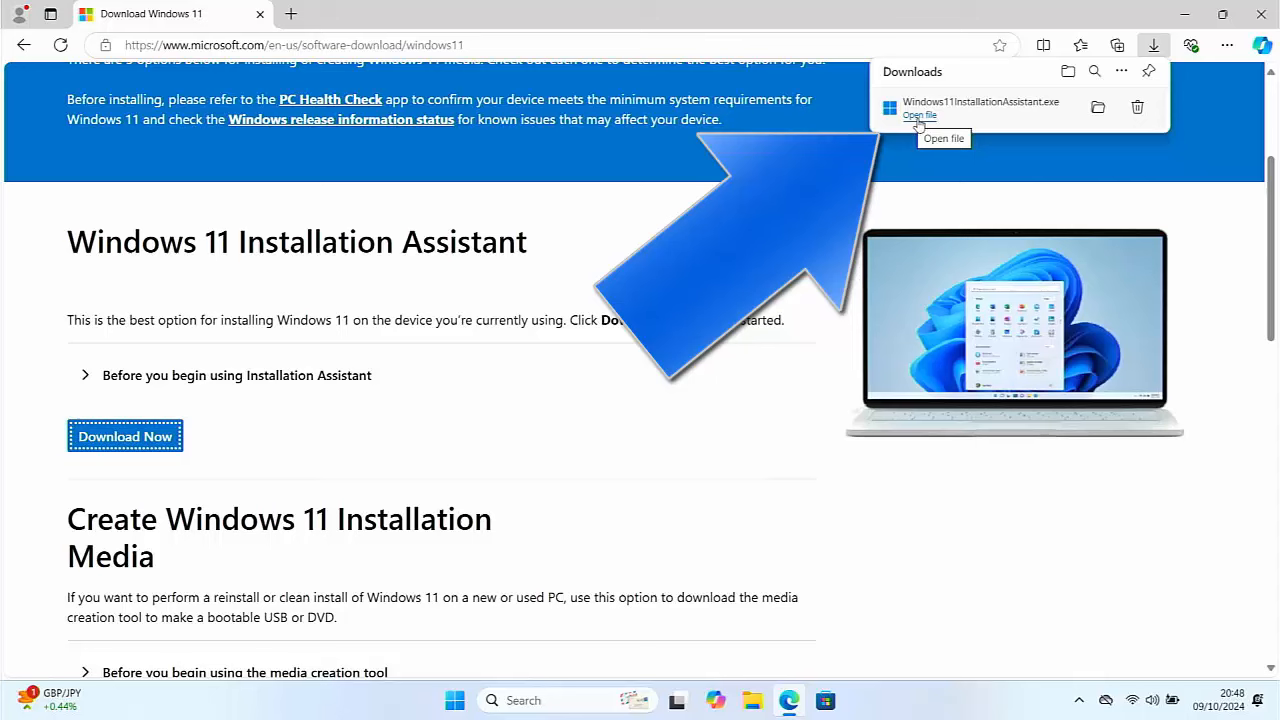
left_click(918, 116)
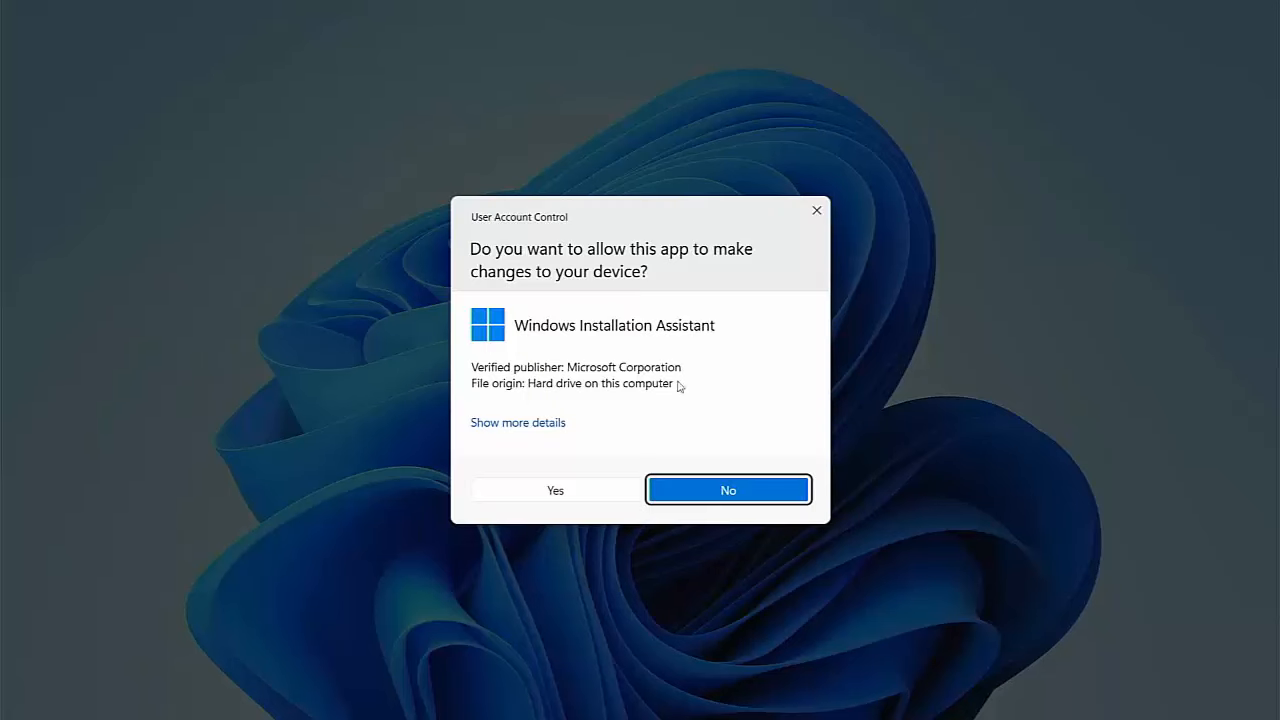
left_click(556, 490)
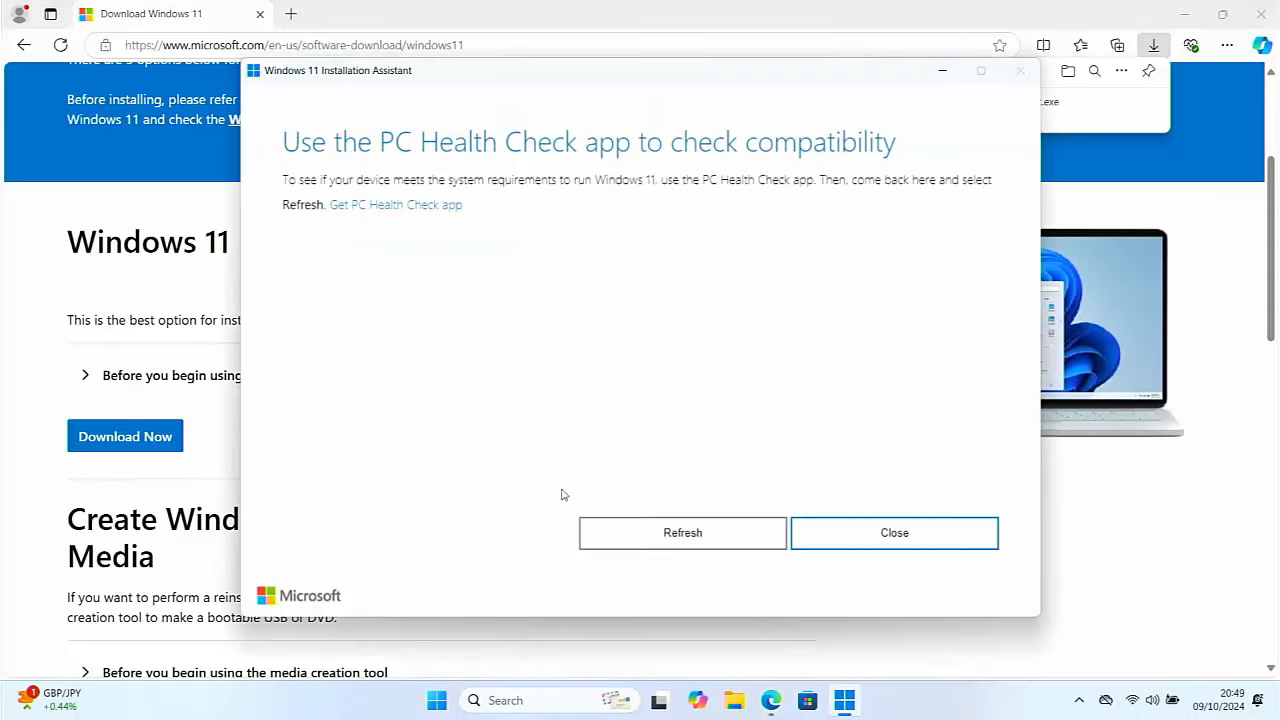
Step: Get the PC Health Check app from the Installation Assistant, install it with its licence accepted, and launch it on finishing
left_click(391, 206)
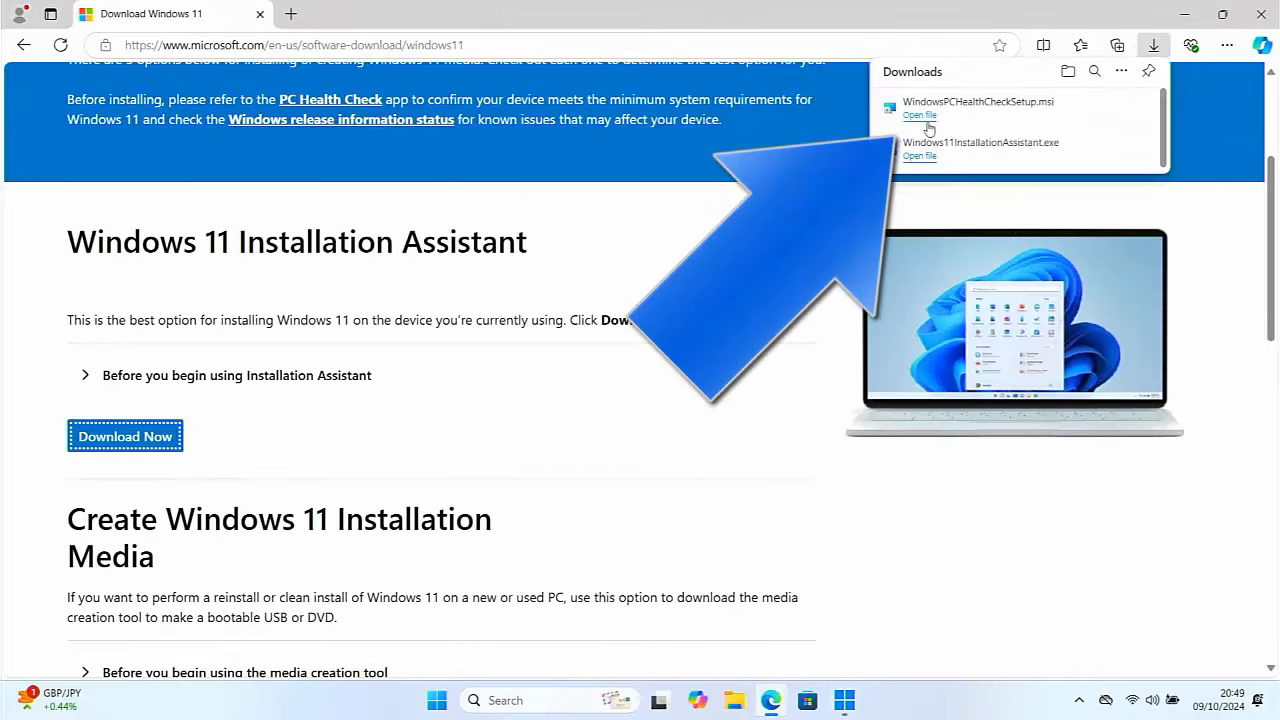
left_click(919, 116)
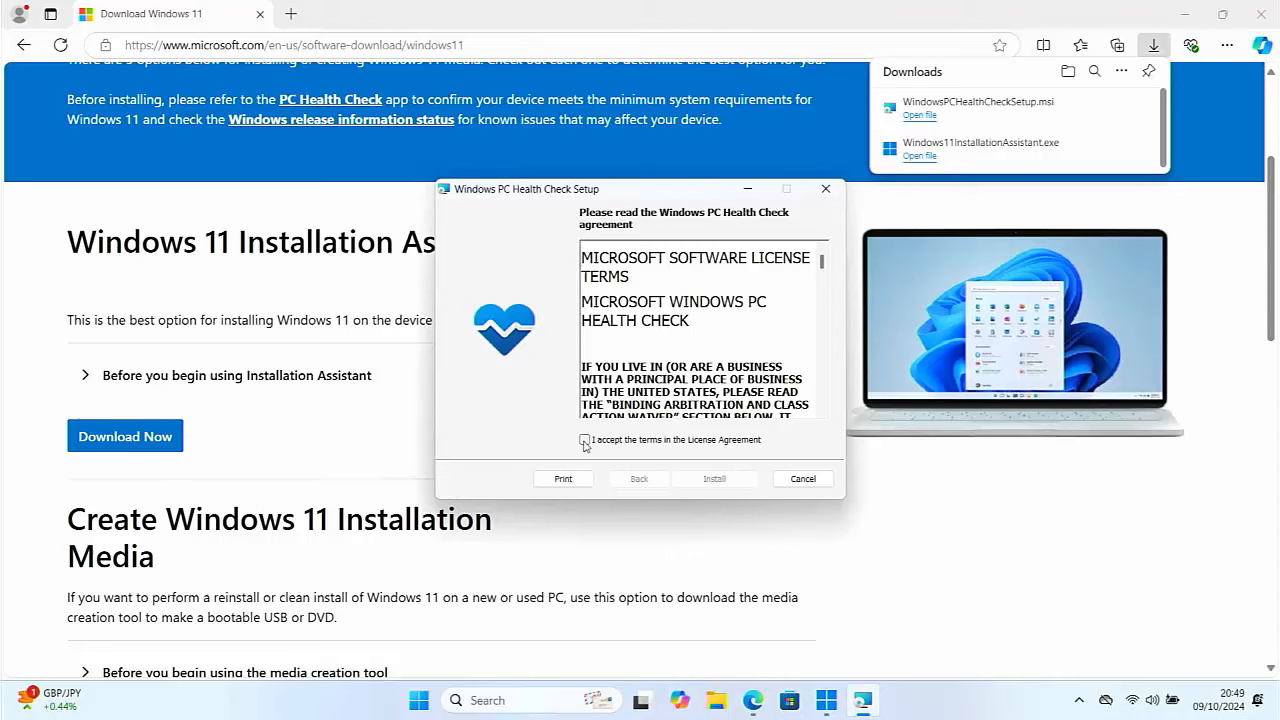
left_click(585, 440)
left_click(701, 479)
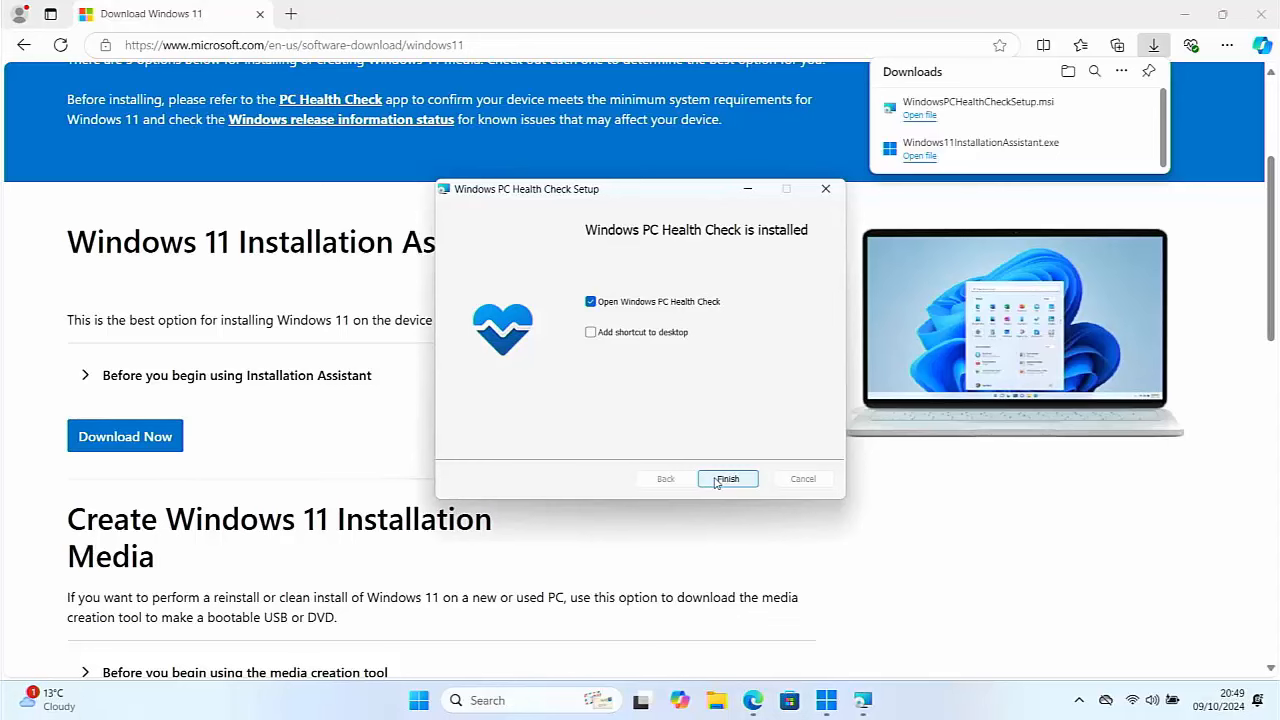
left_click(716, 480)
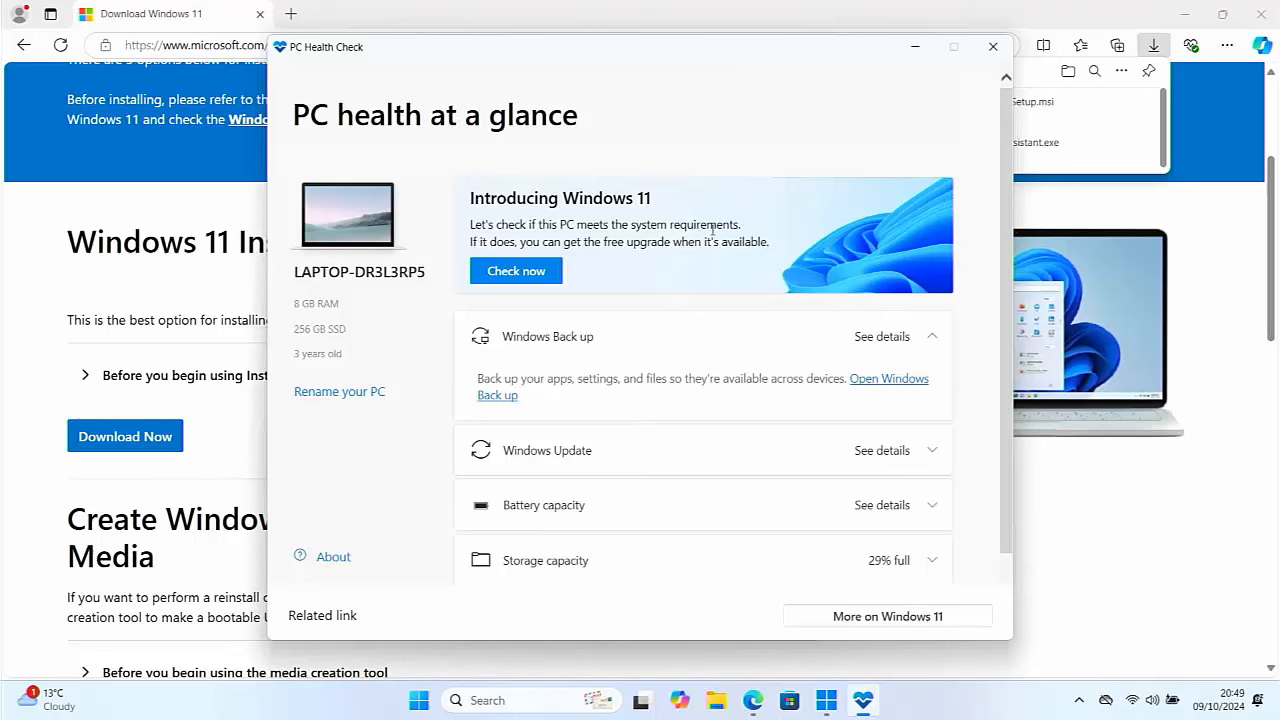
Step: Check whether this PC meets the Windows 11 requirements, dismiss the result and close PC Health Check
left_click(528, 274)
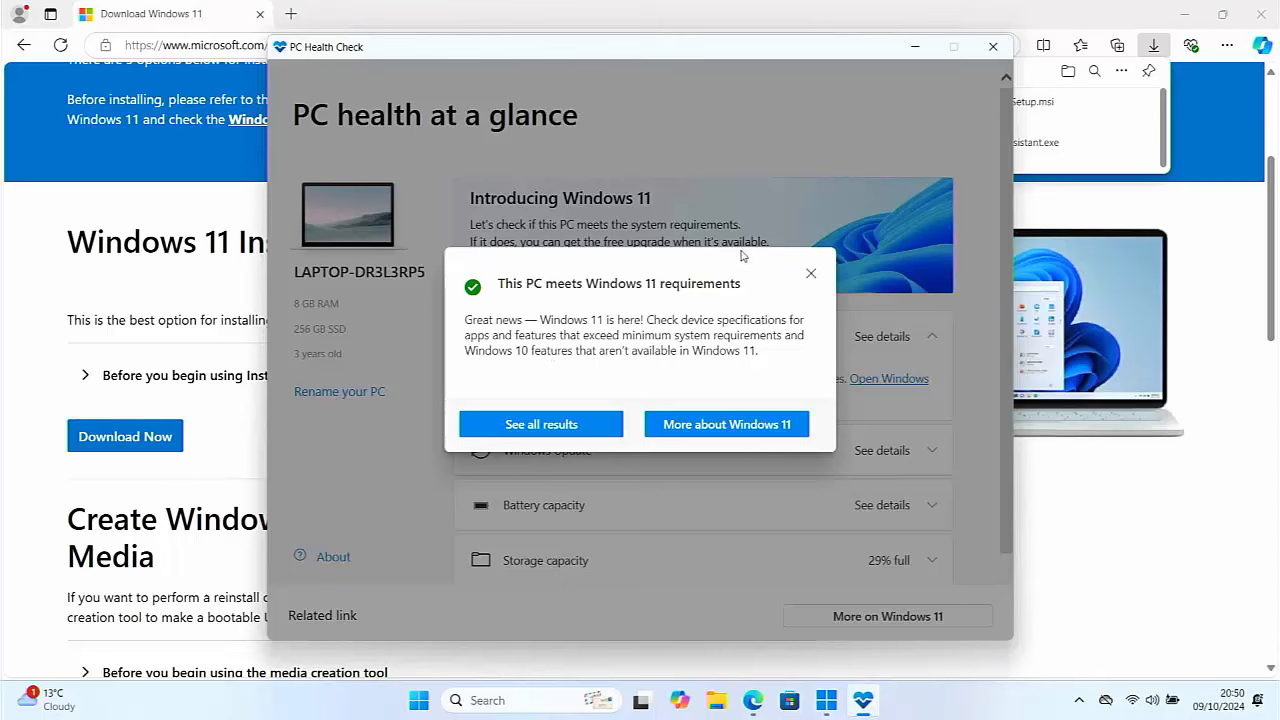
left_click(810, 275)
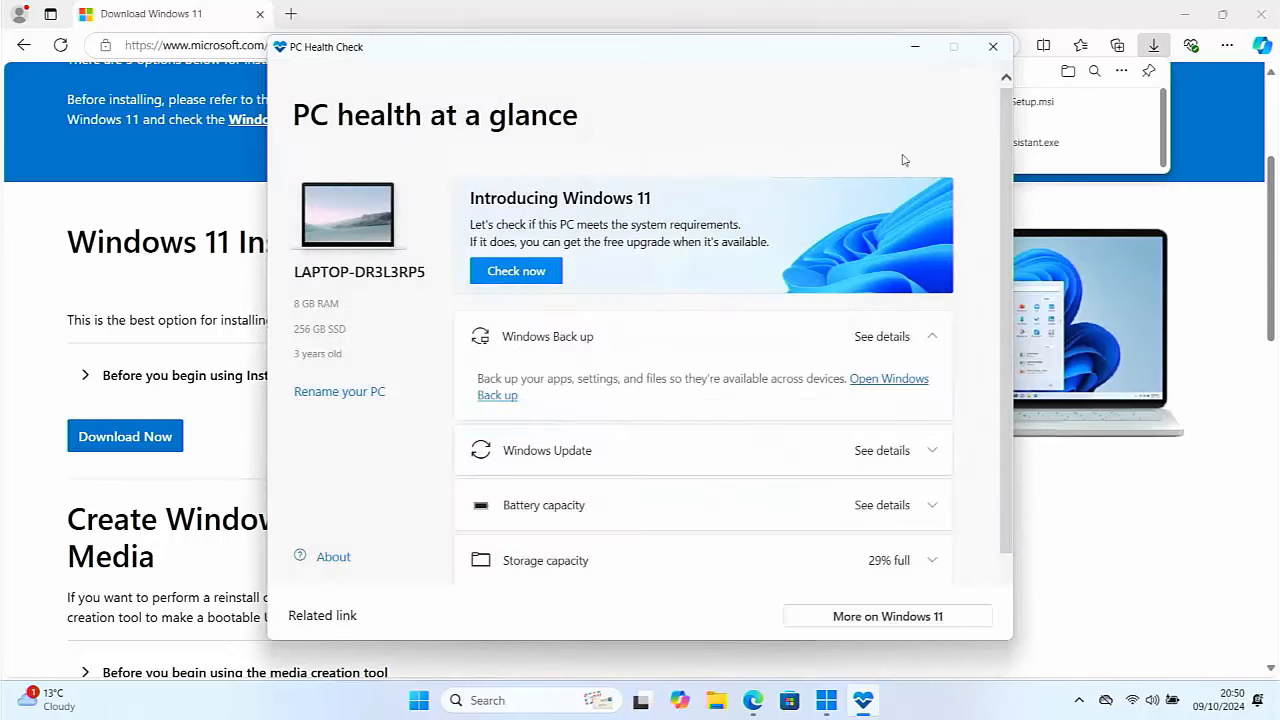
left_click(993, 47)
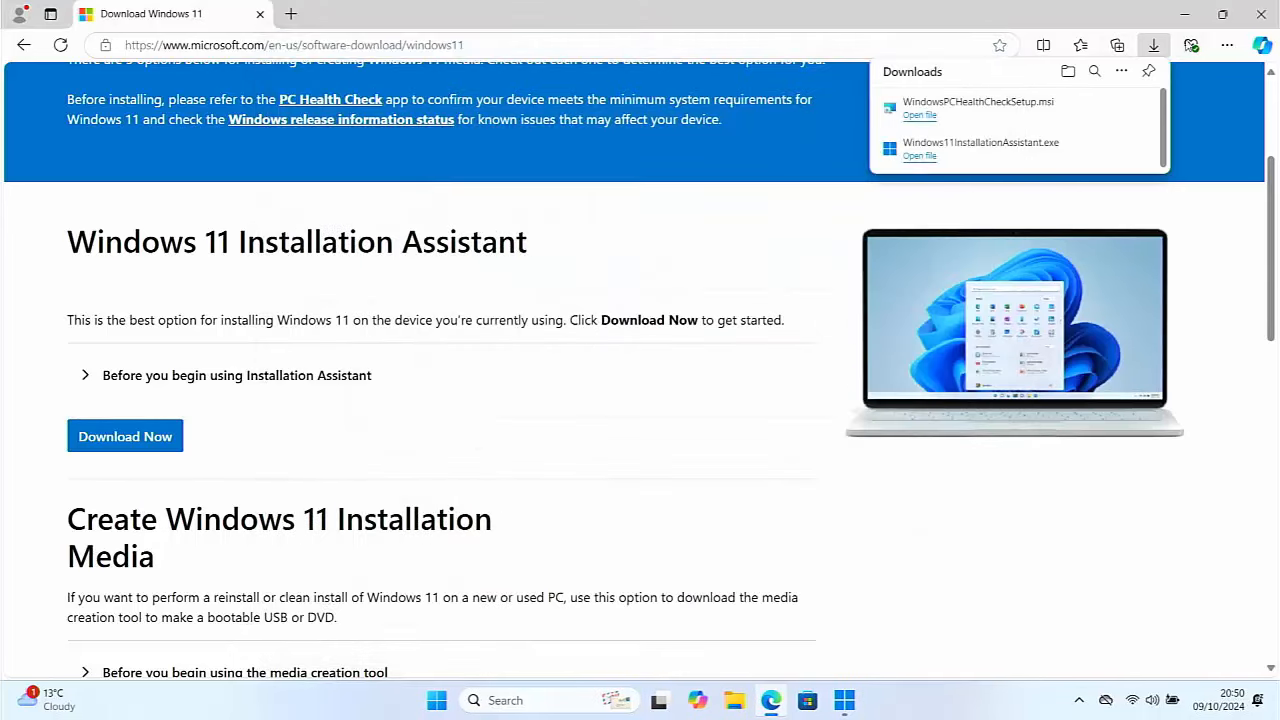
Step: Close the browser and refresh the compatibility status in the Windows 11 Installation Assistant
left_click(1261, 14)
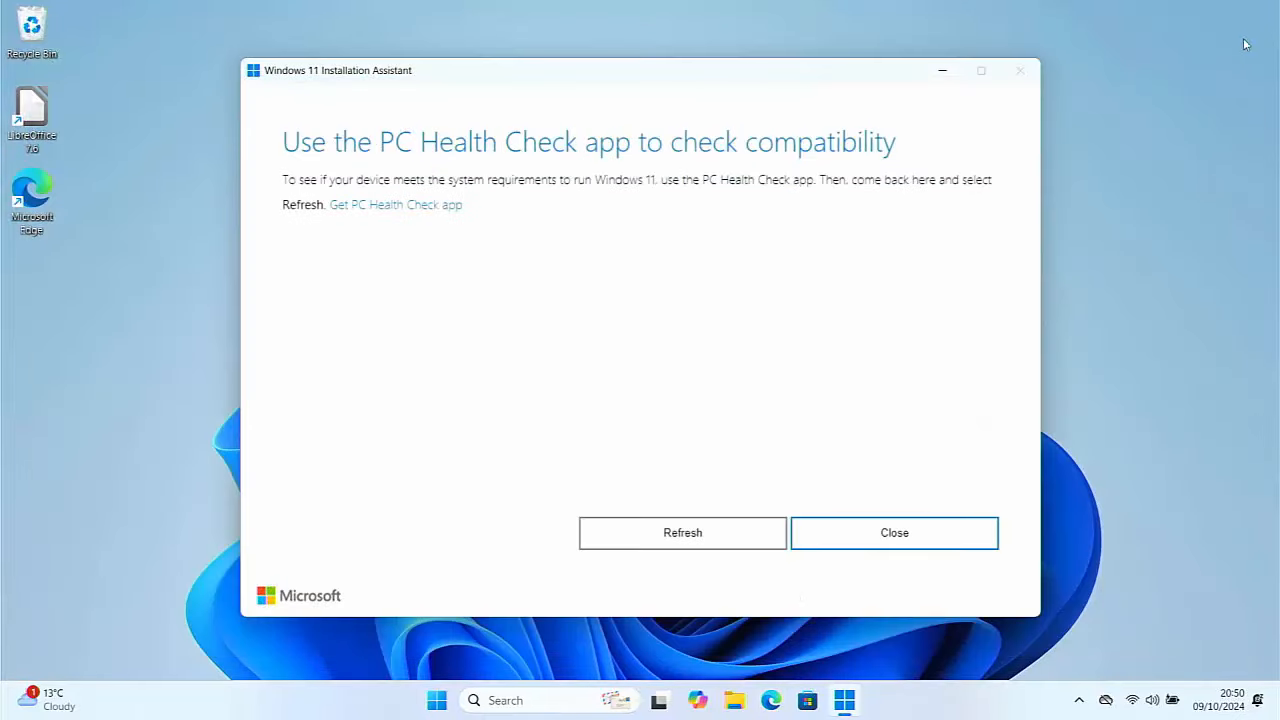
left_click(675, 549)
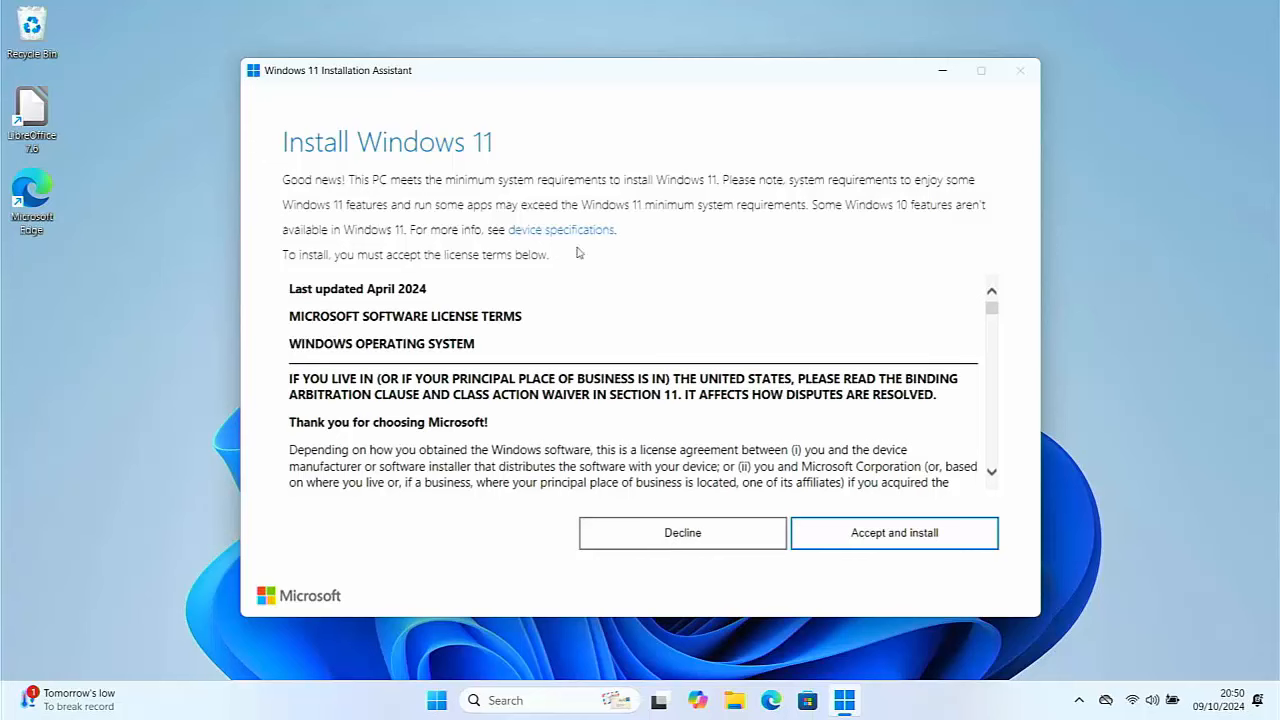
Step: Accept the licence terms to start installing Windows 11, and cancel the installation during the download
scroll(710, 352, "down", 1)
scroll(710, 352, "up", 1)
left_click(871, 544)
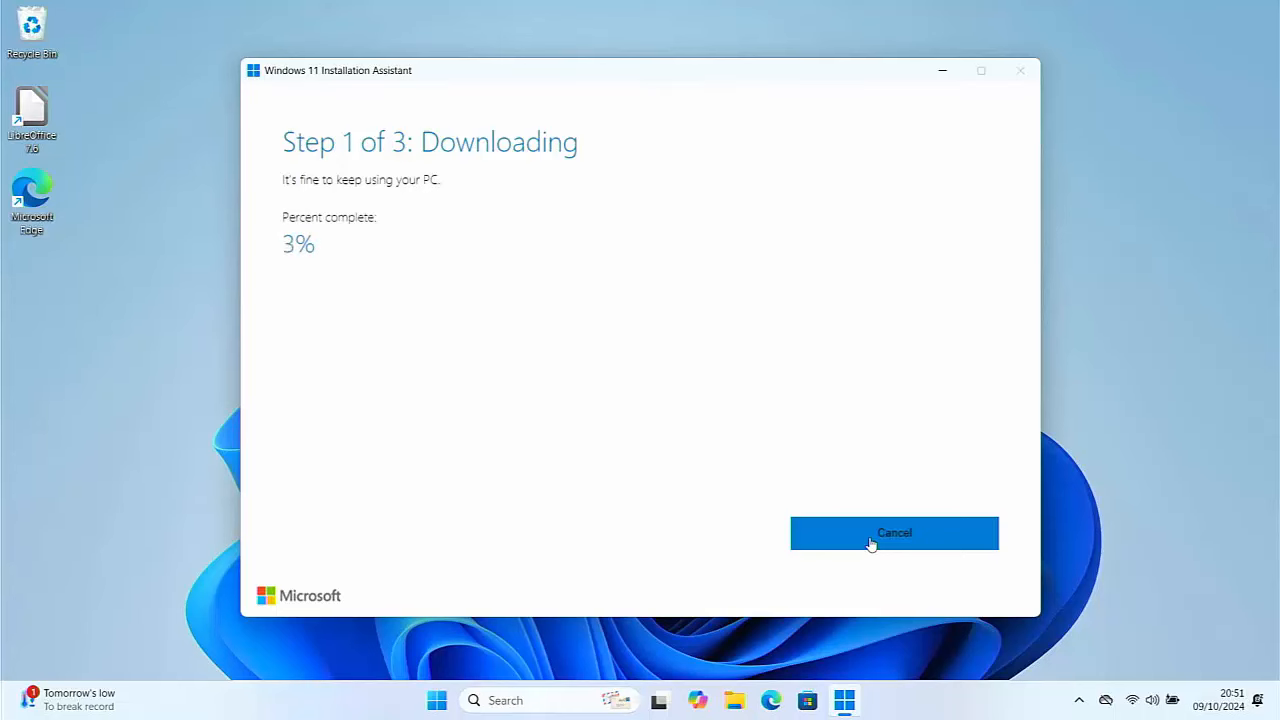
left_click(871, 543)
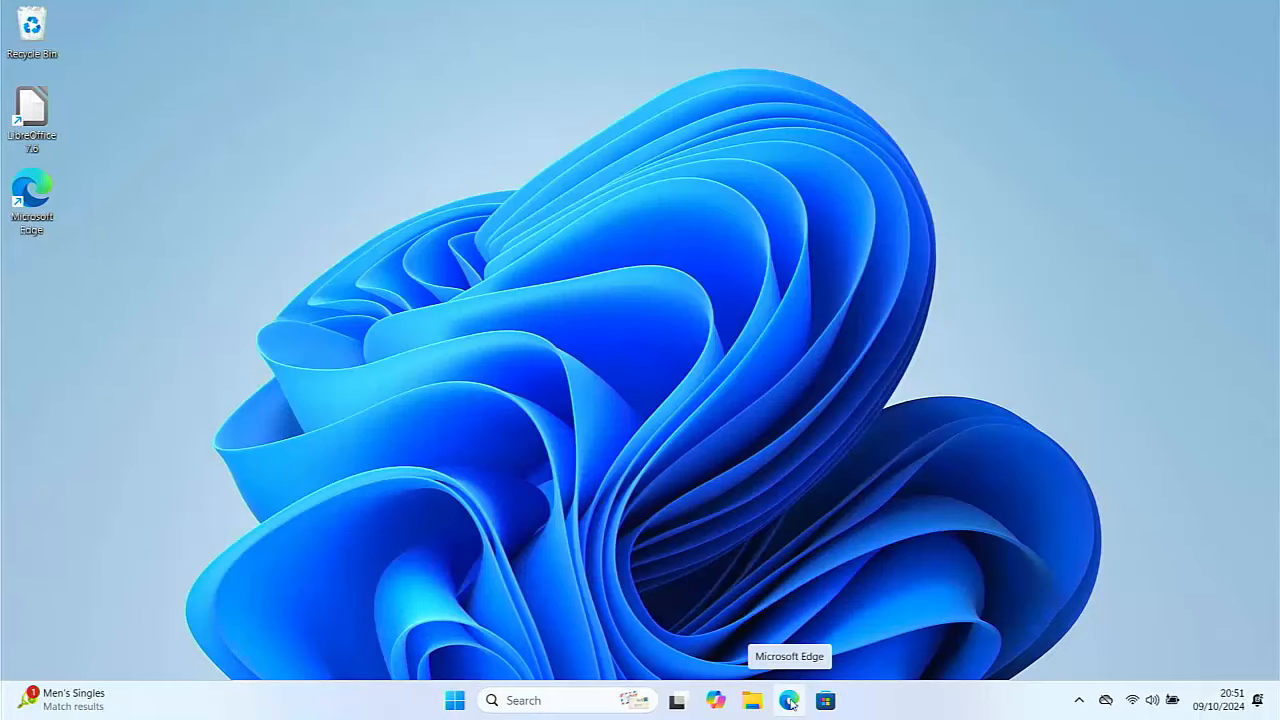
Step: Open Microsoft's Download Windows 11 page (microsoft.com/software-download/windows11) in Edge
left_click(789, 702)
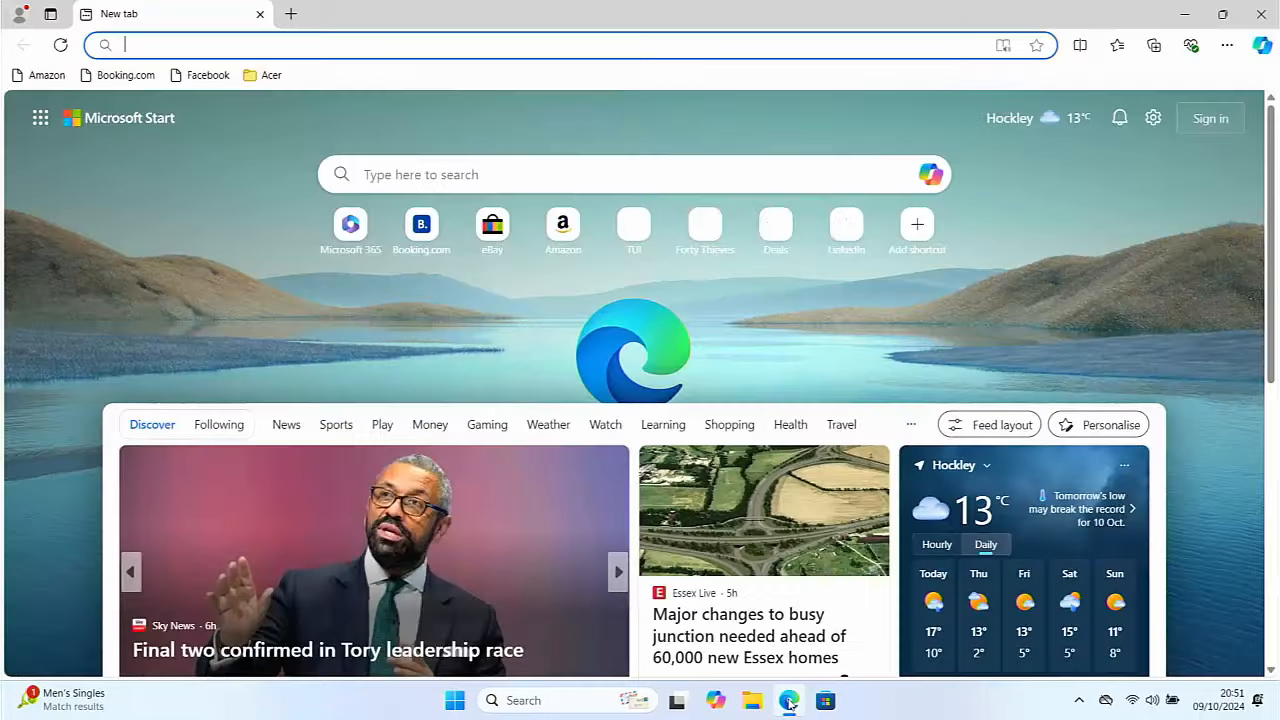
type("mi")
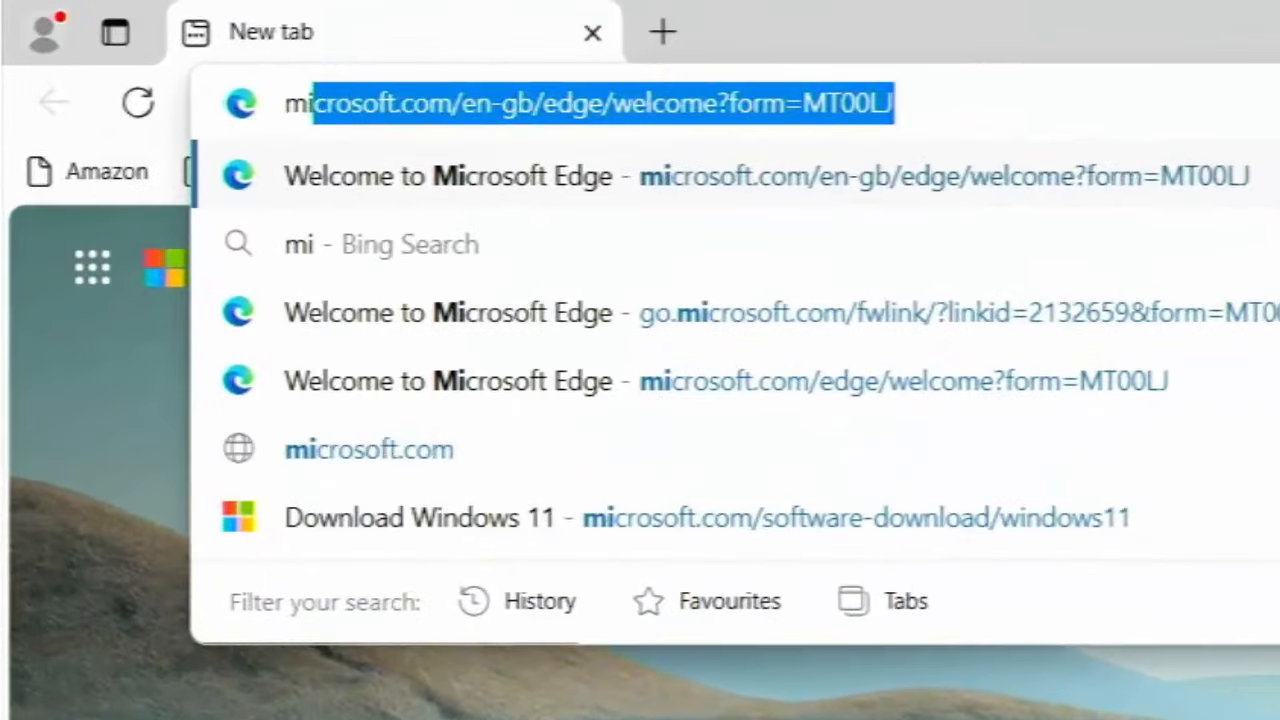
key("Down")
key("Down")
key("Down")
key("Down")
key("Down")
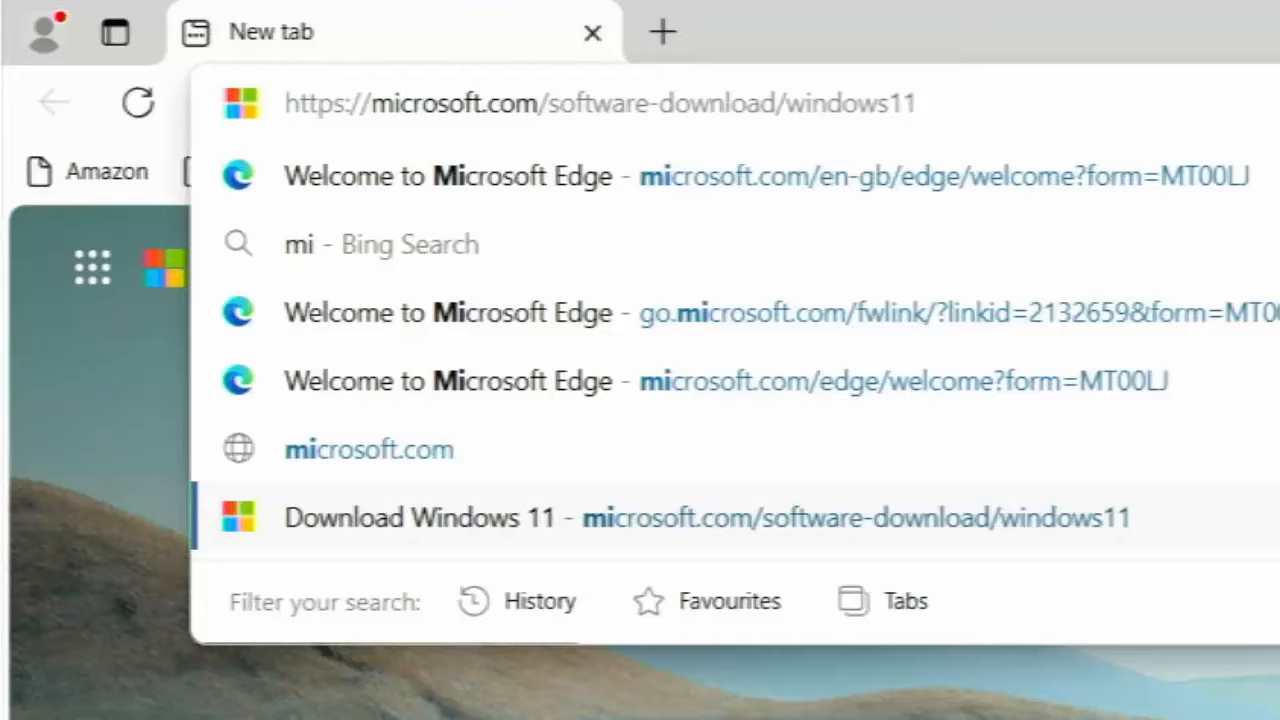
key("Return")
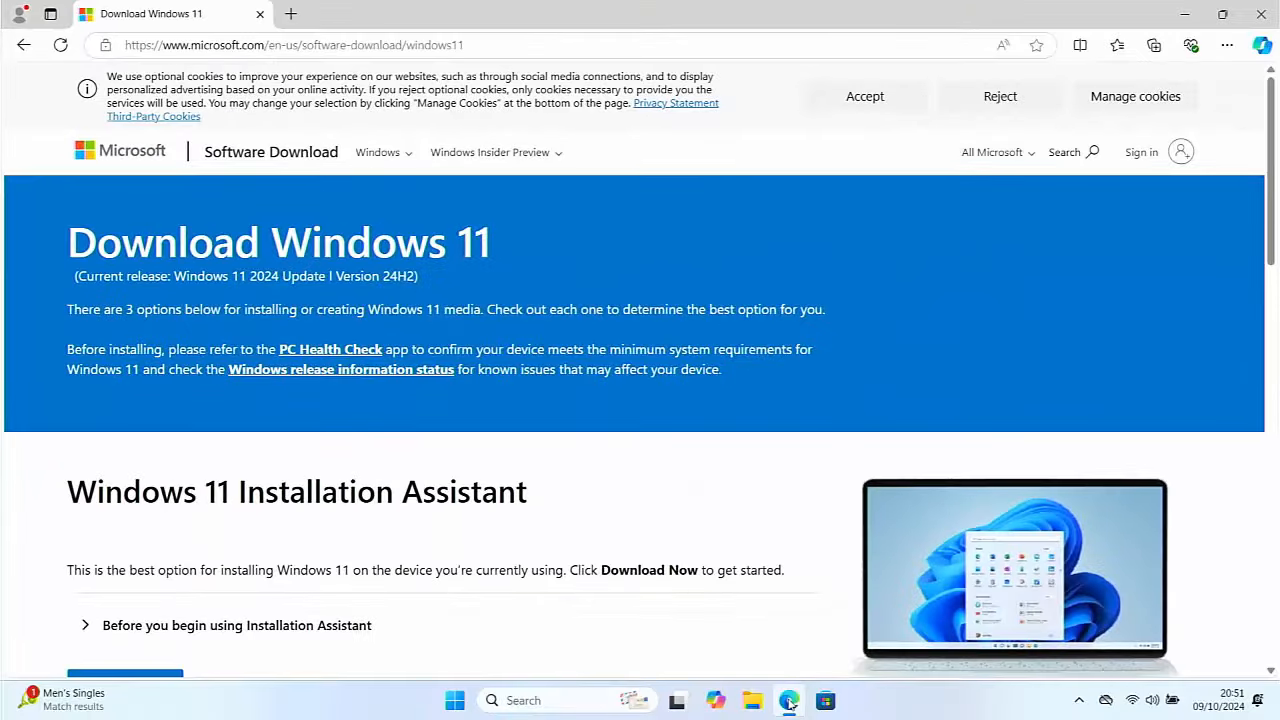
Step: Select Windows 11 (multi-edition ISO for x64 devices) as the disk image and request its download
scroll(297, 523, "down", 7)
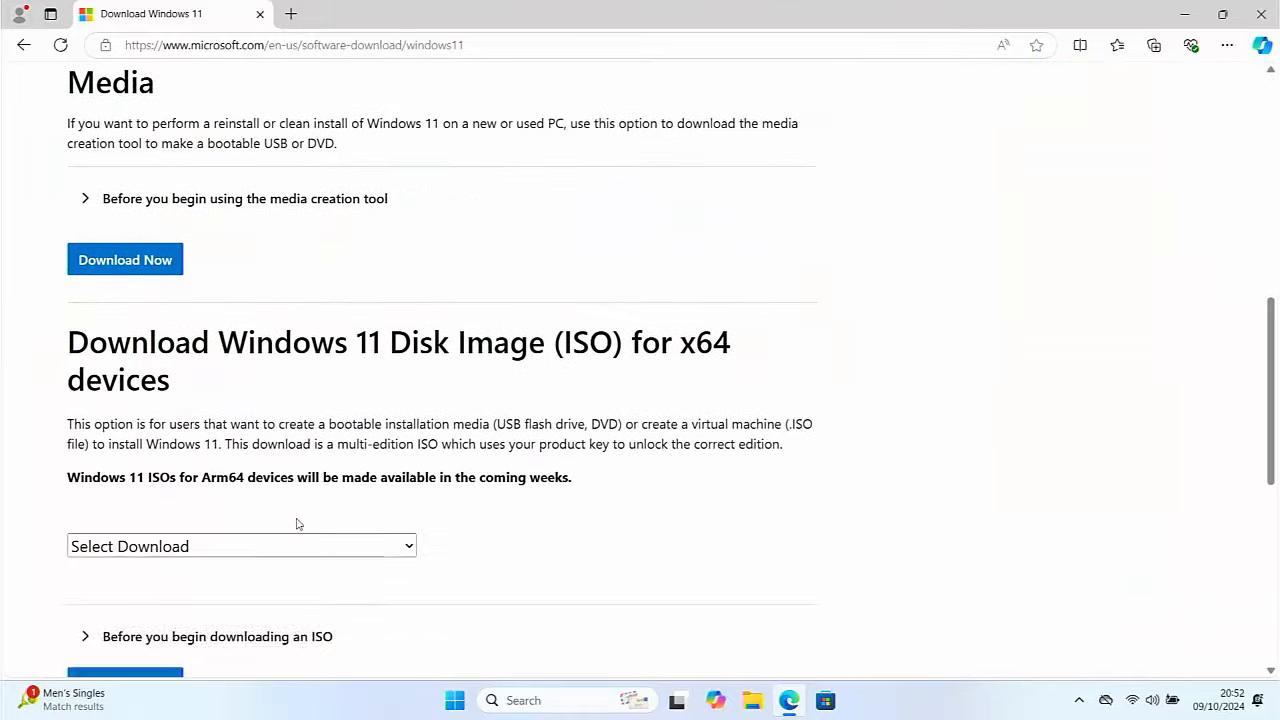
scroll(297, 523, "up", 1)
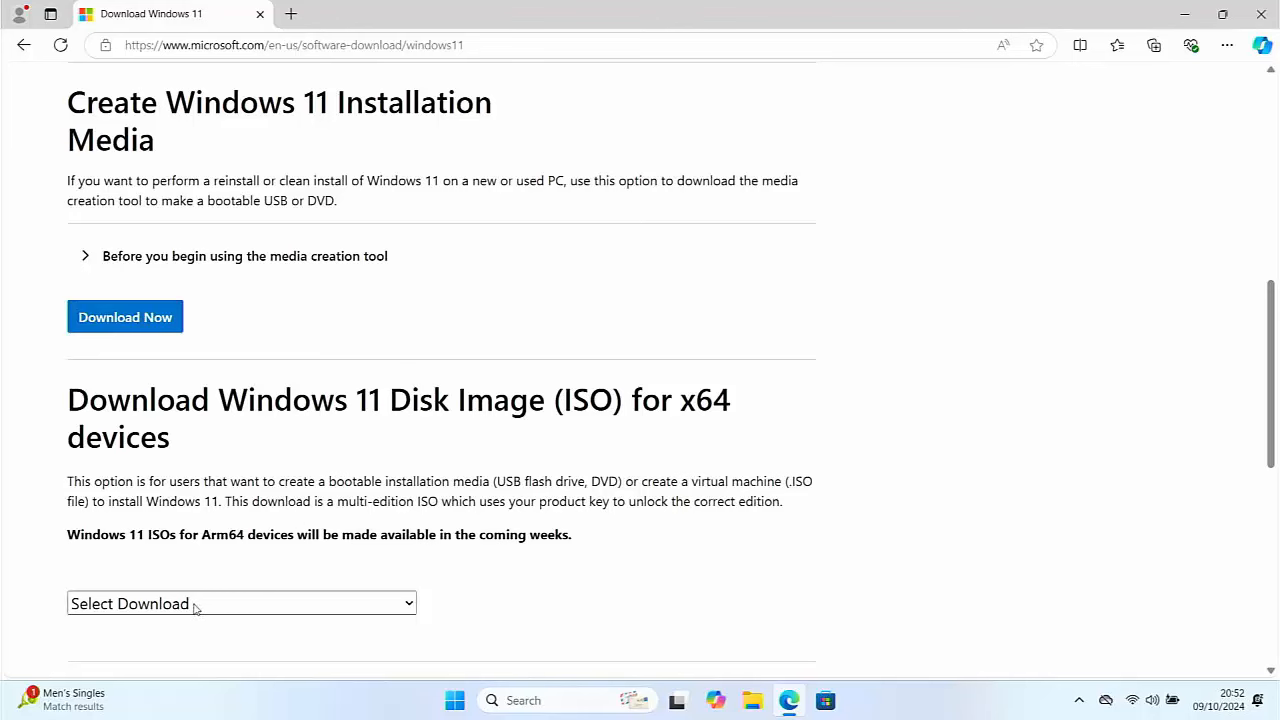
left_click(398, 604)
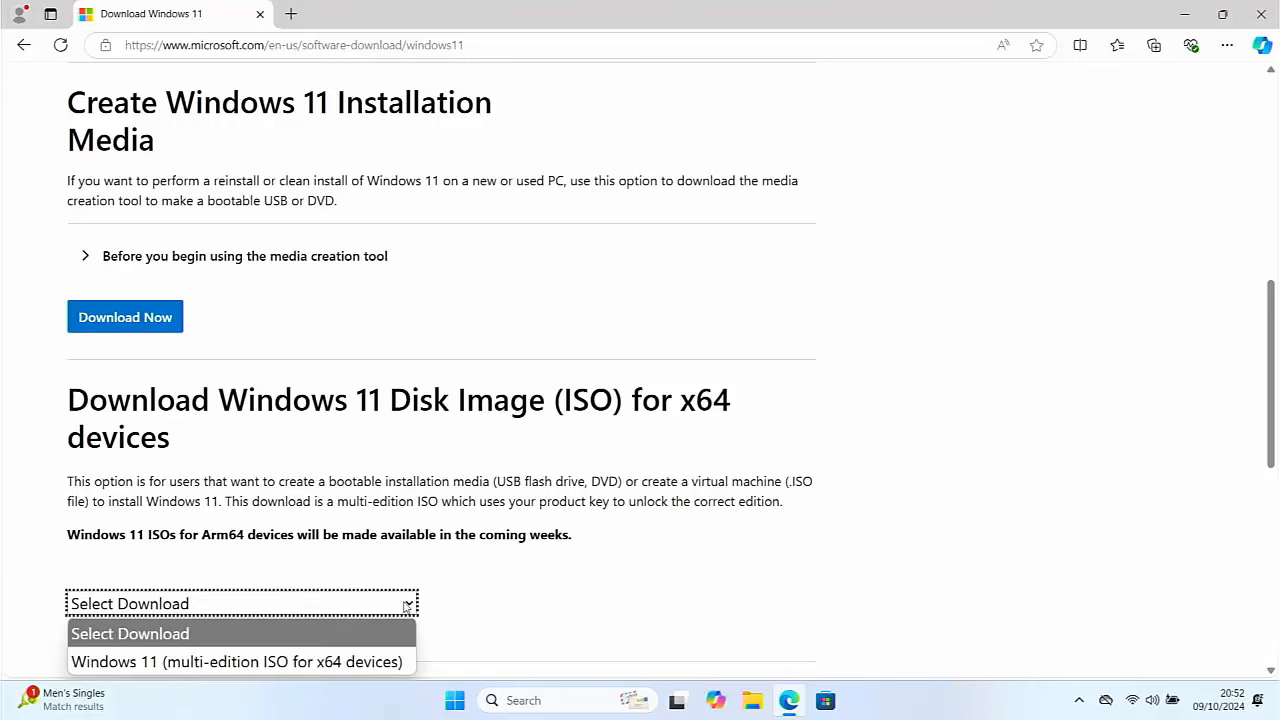
left_click(256, 662)
scroll(266, 626, "down", 2)
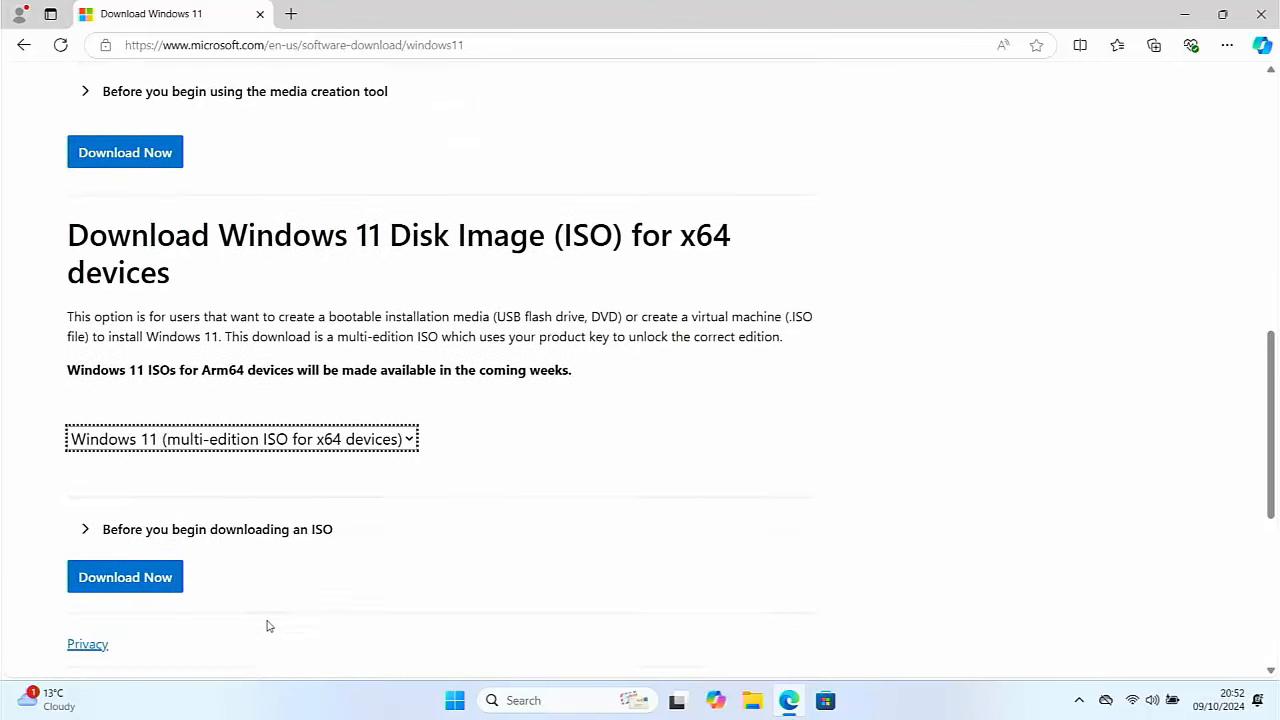
left_click(125, 576)
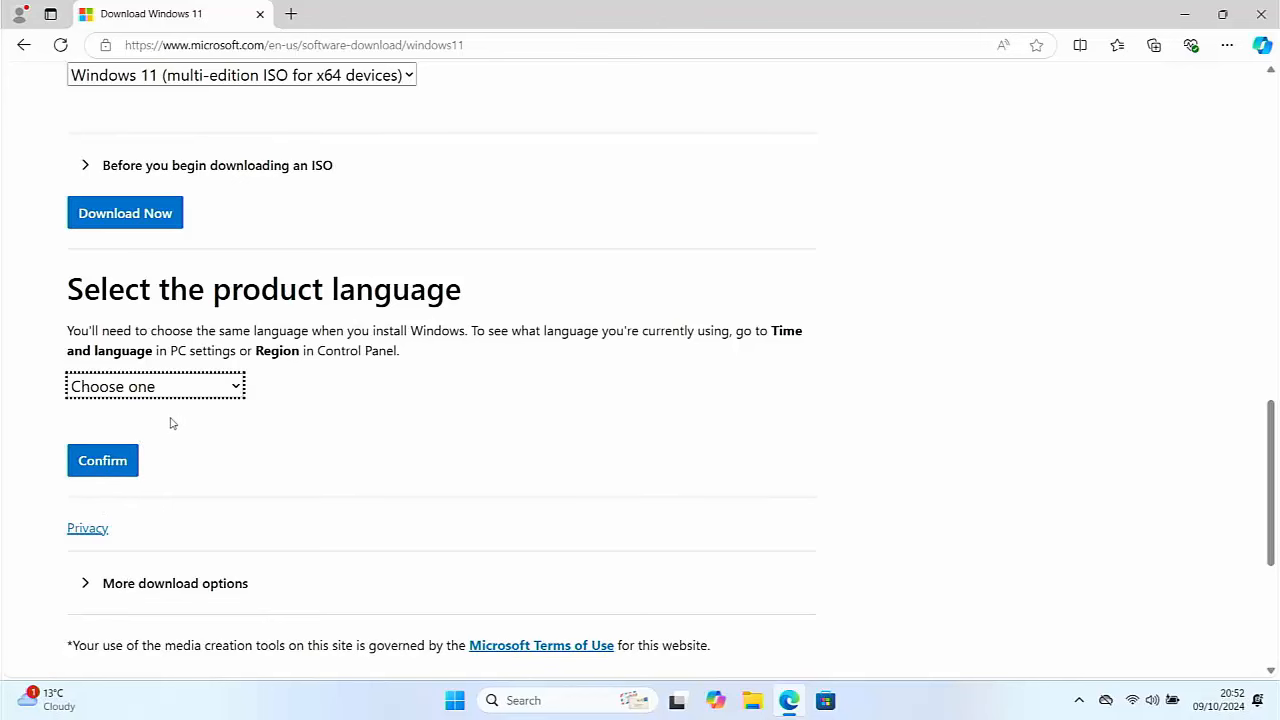
Step: Confirm English International as the product language and download the 64-bit ISO
left_click(235, 388)
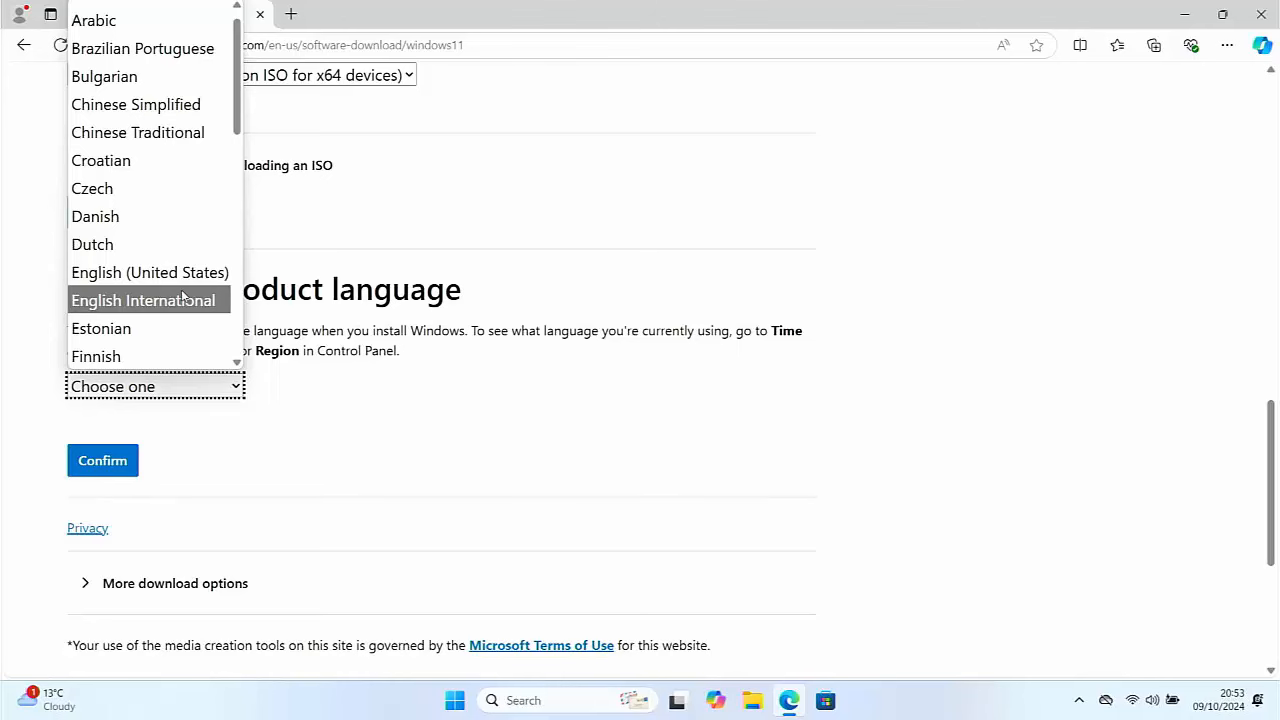
left_click(183, 298)
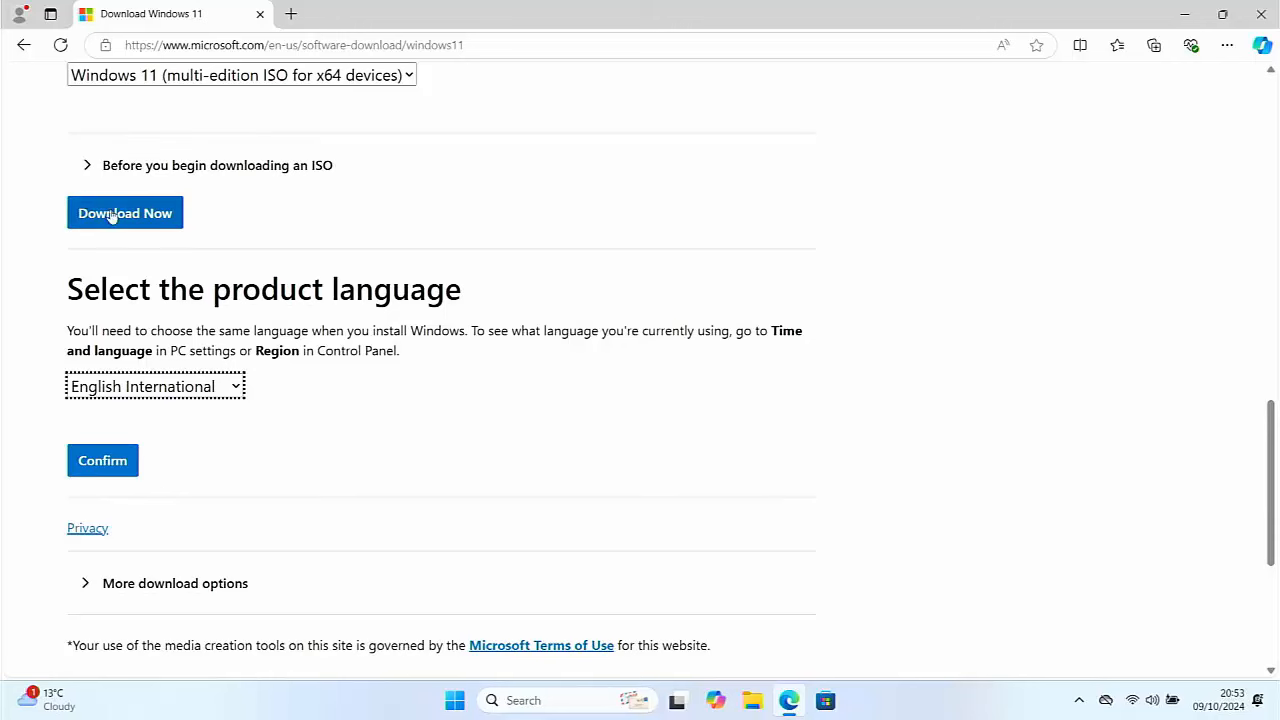
left_click(121, 465)
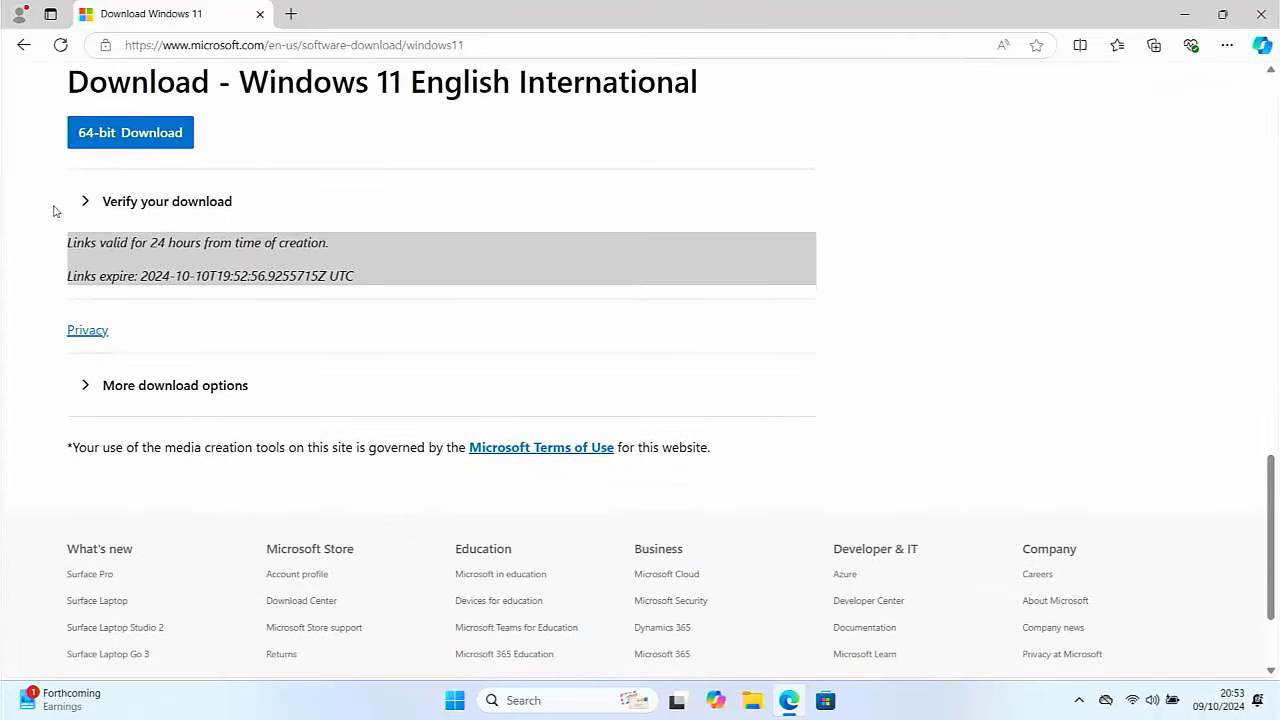
left_click(93, 146)
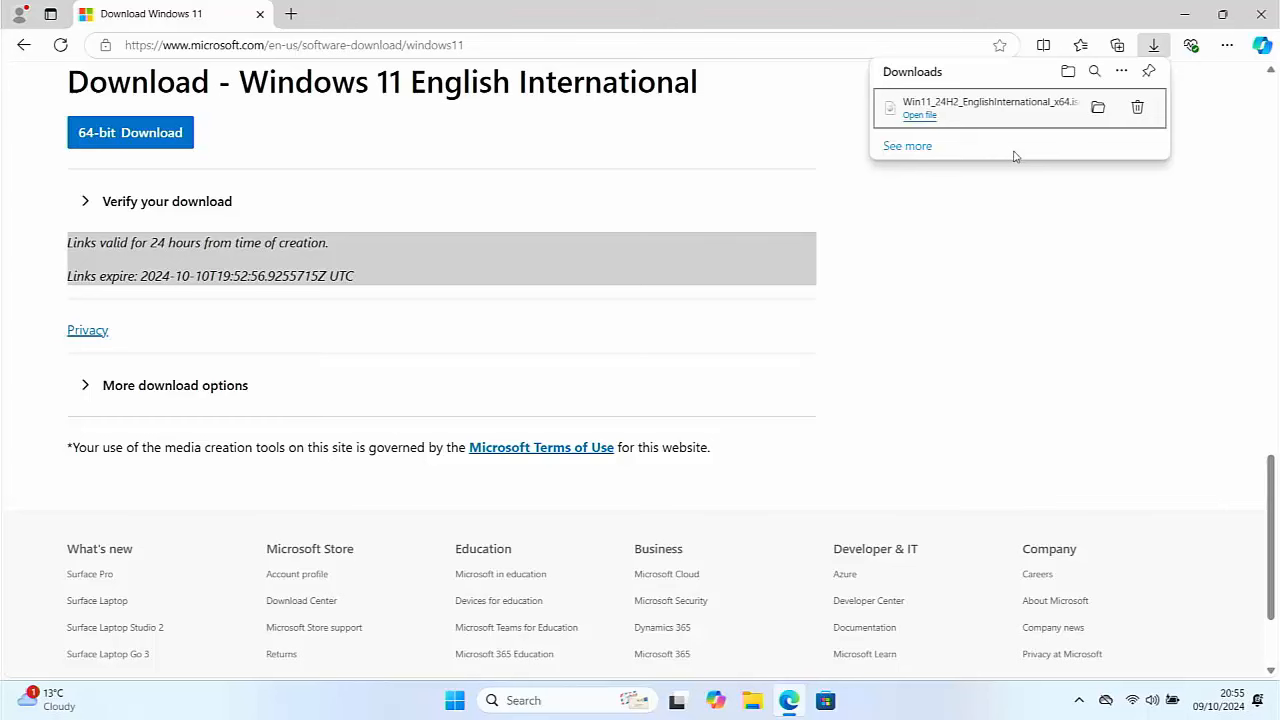
Step: Show the downloaded ISO in its folder, and close both the browser and the folder window
left_click(1099, 108)
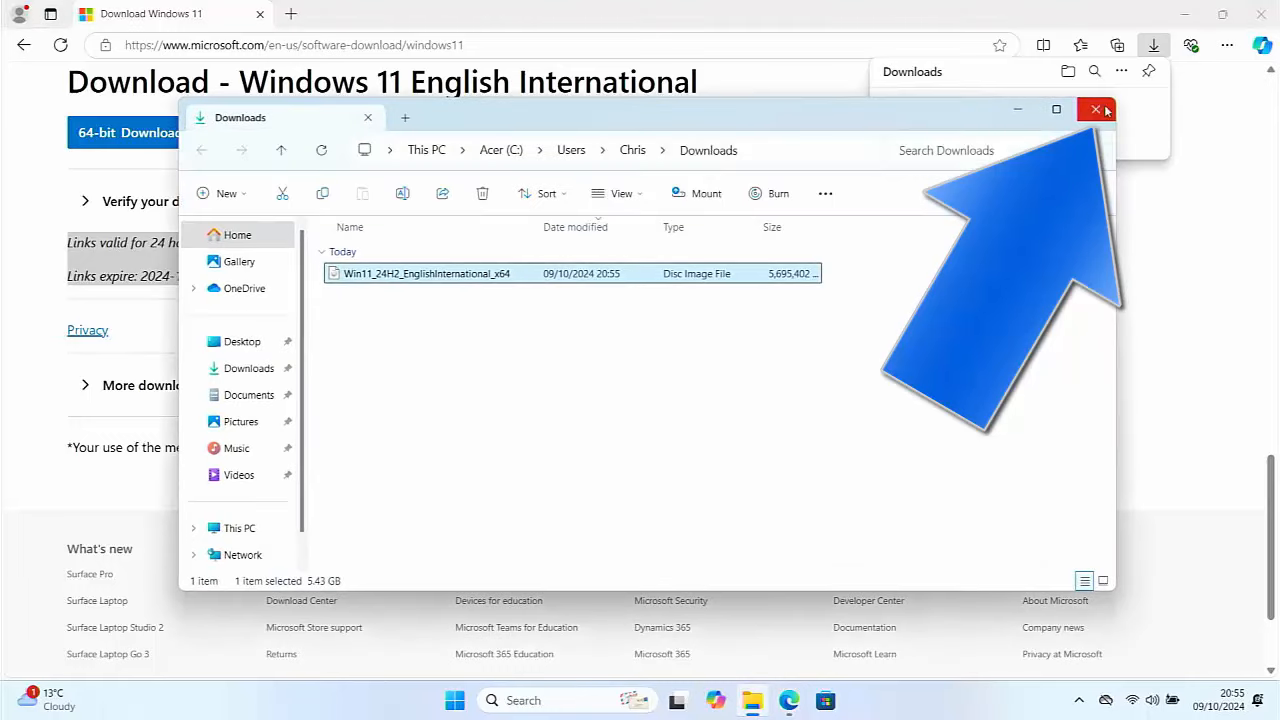
left_click(1262, 16)
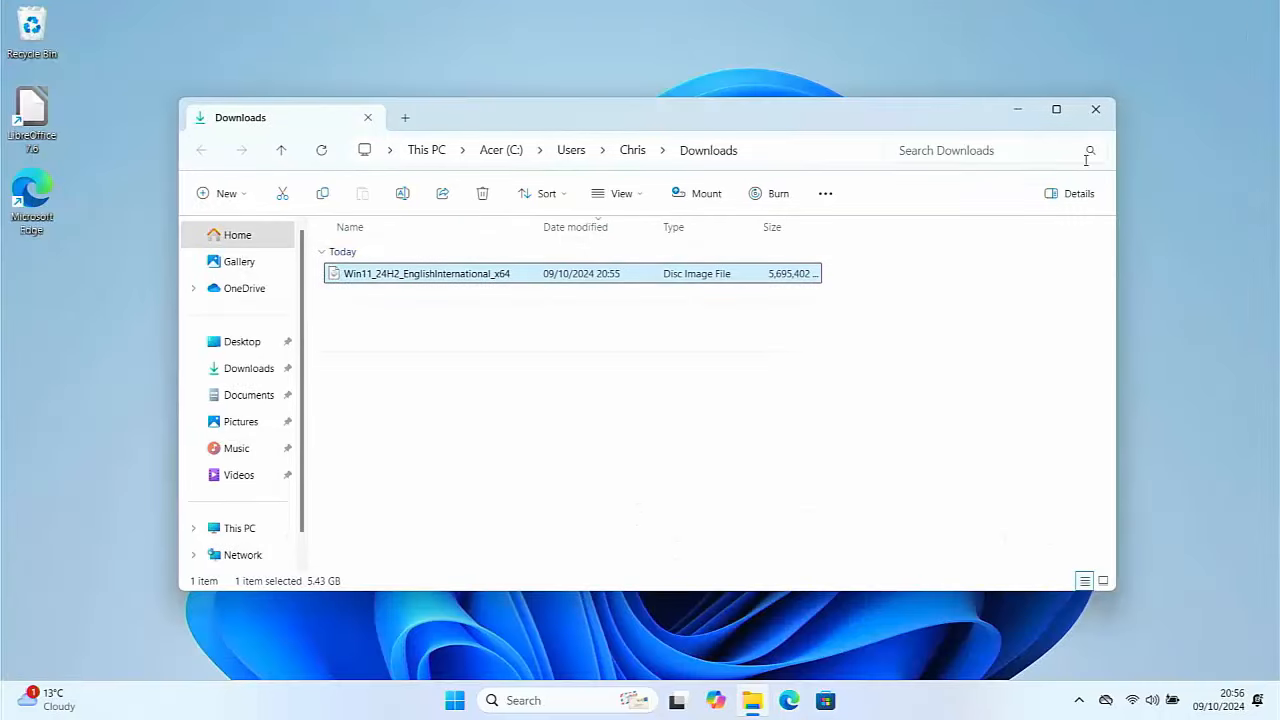
left_click(1096, 110)
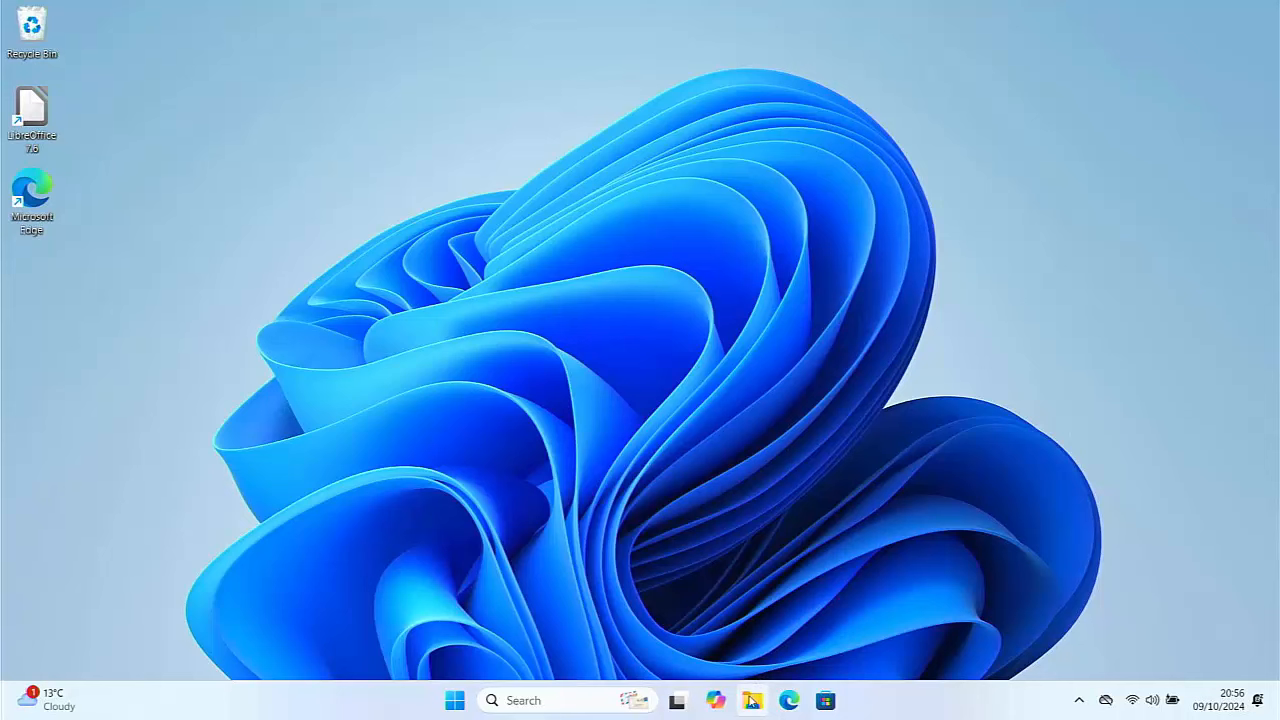
Step: Open the Downloads folder in File Explorer and mount the Win11_24H2_EnglishInternational_x64 disc image
left_click(751, 701)
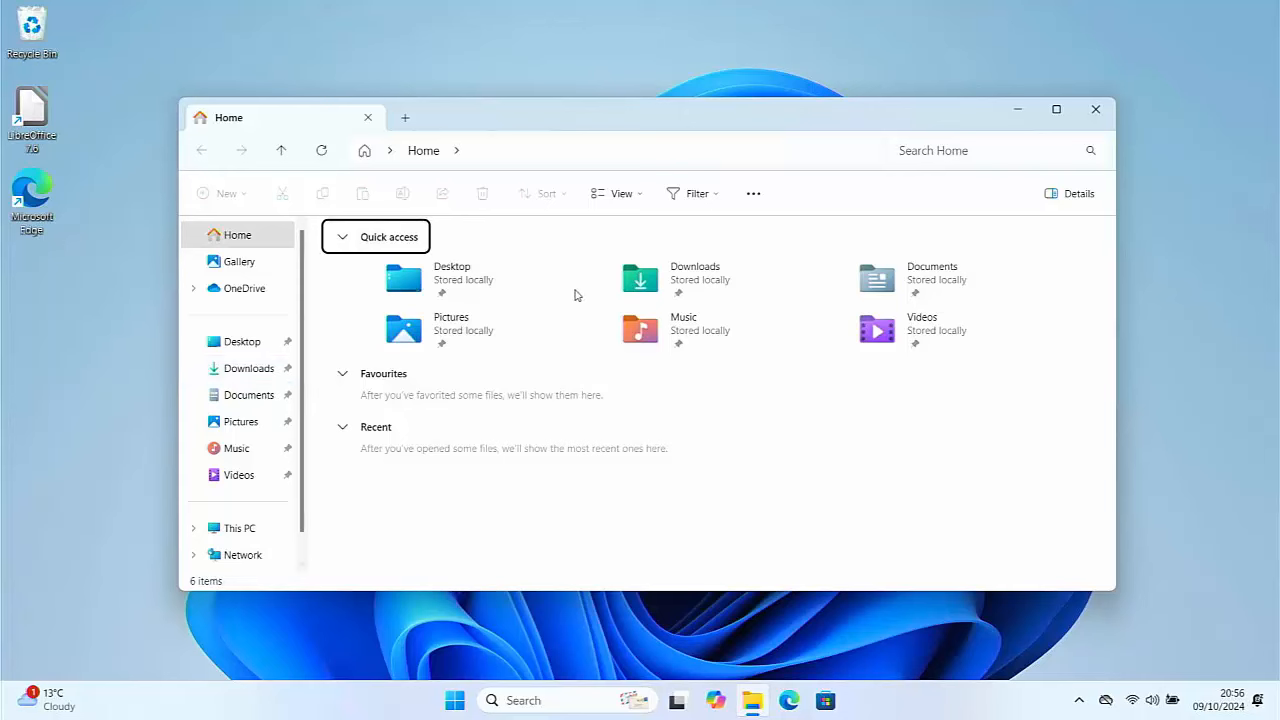
double_click(685, 290)
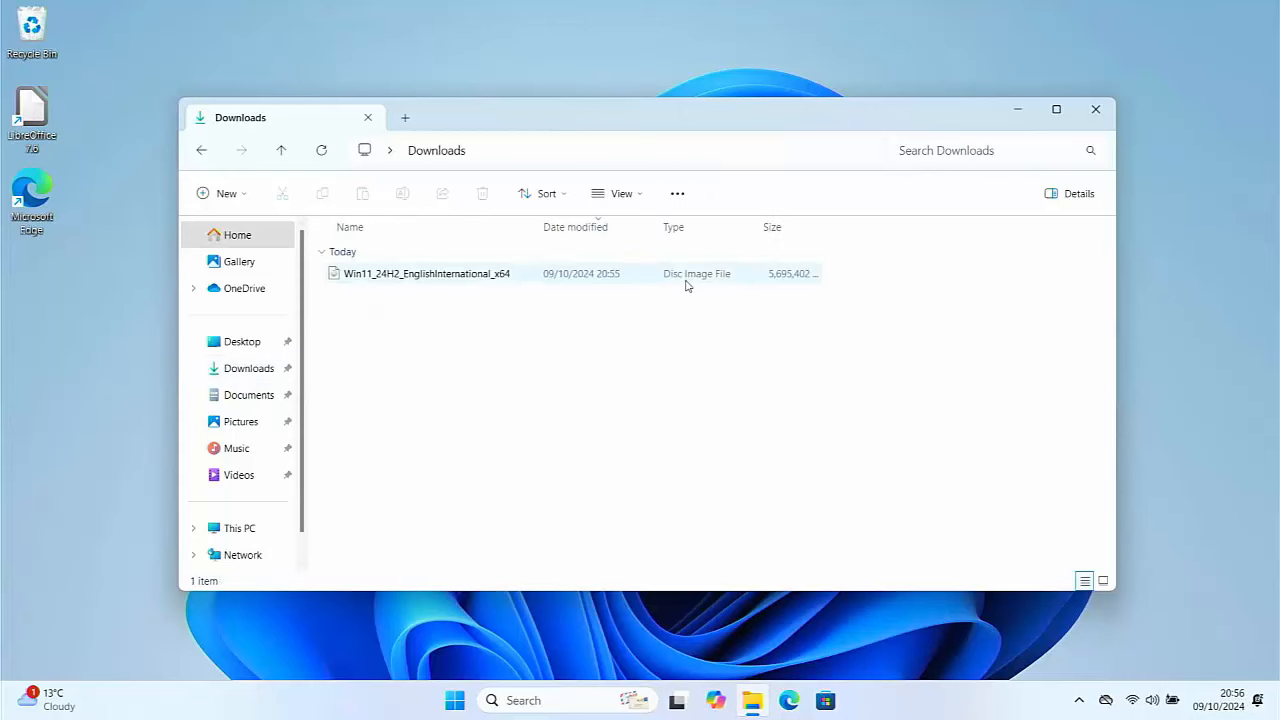
right_click(411, 281)
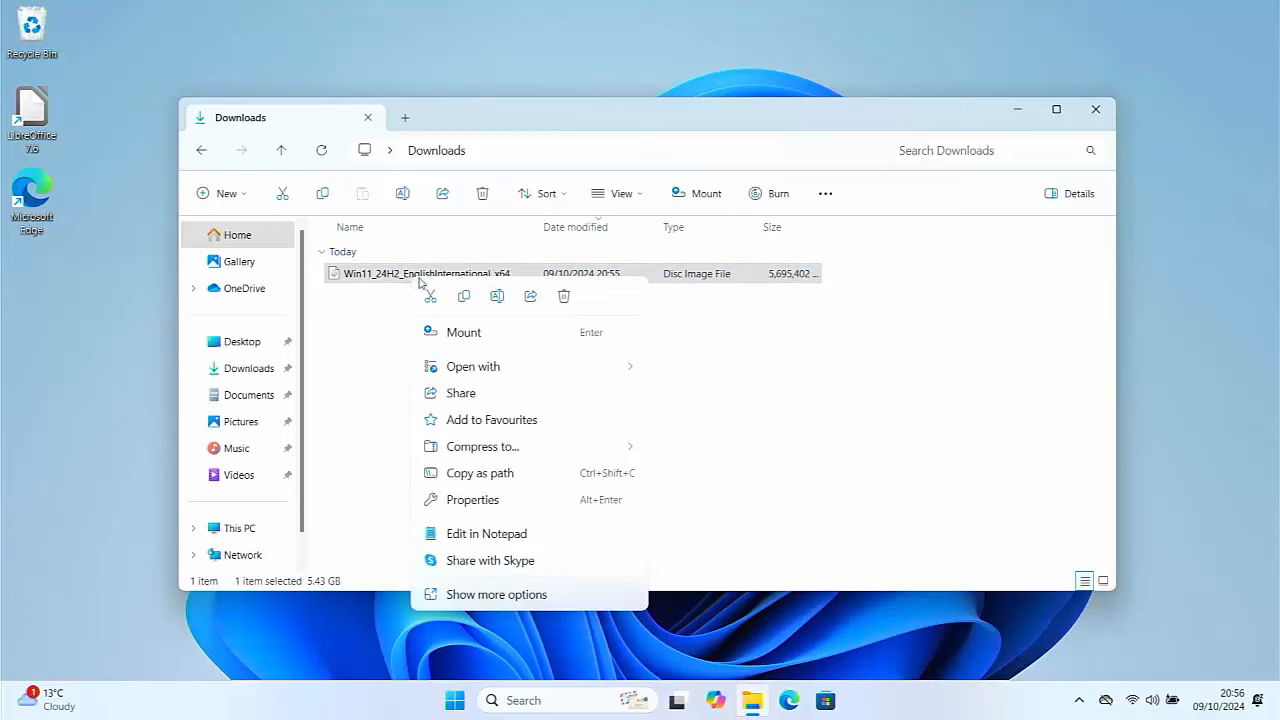
left_click(483, 334)
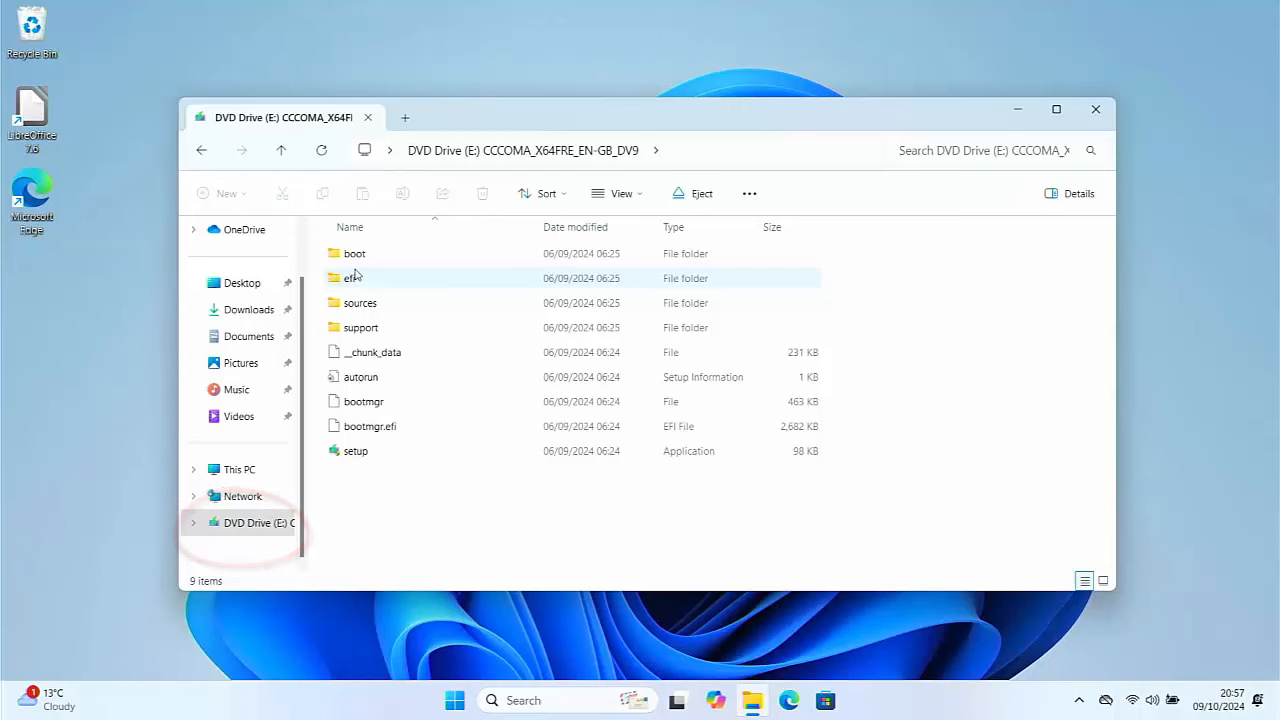
Step: Run setup from the mounted DVD drive, allow it to make changes, and continue past the Install Windows 11 introduction
double_click(355, 452)
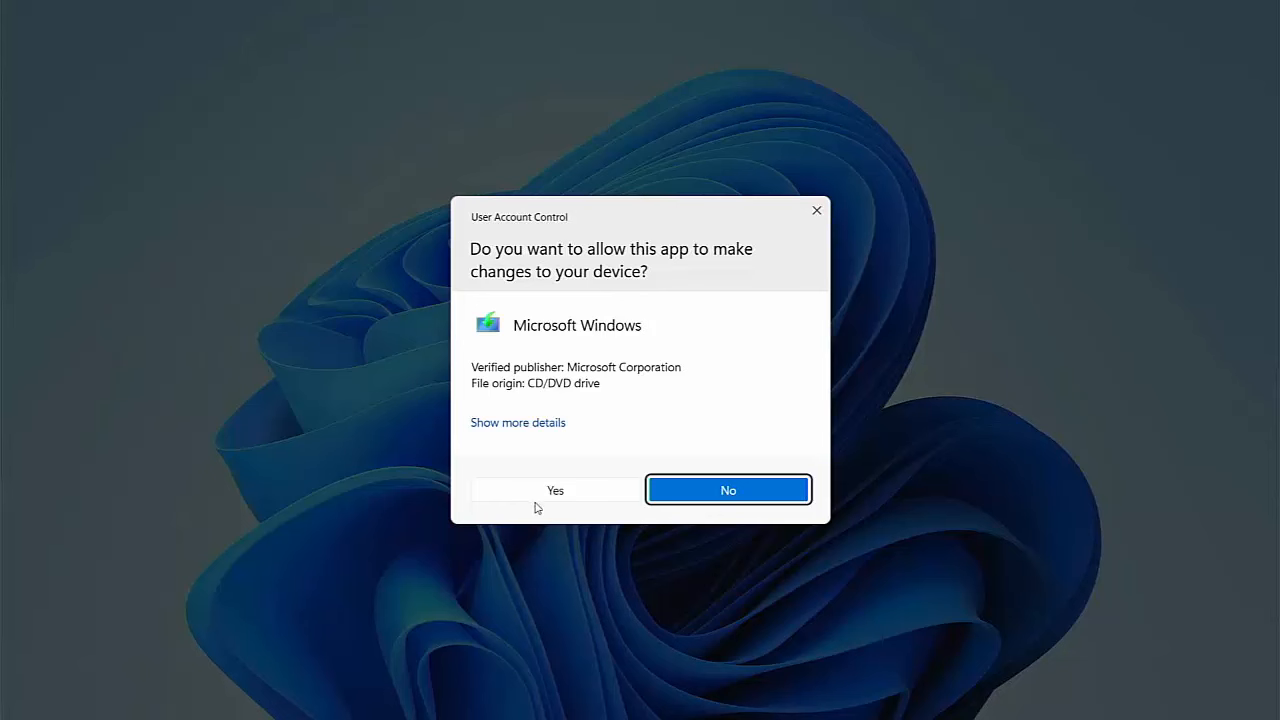
left_click(480, 490)
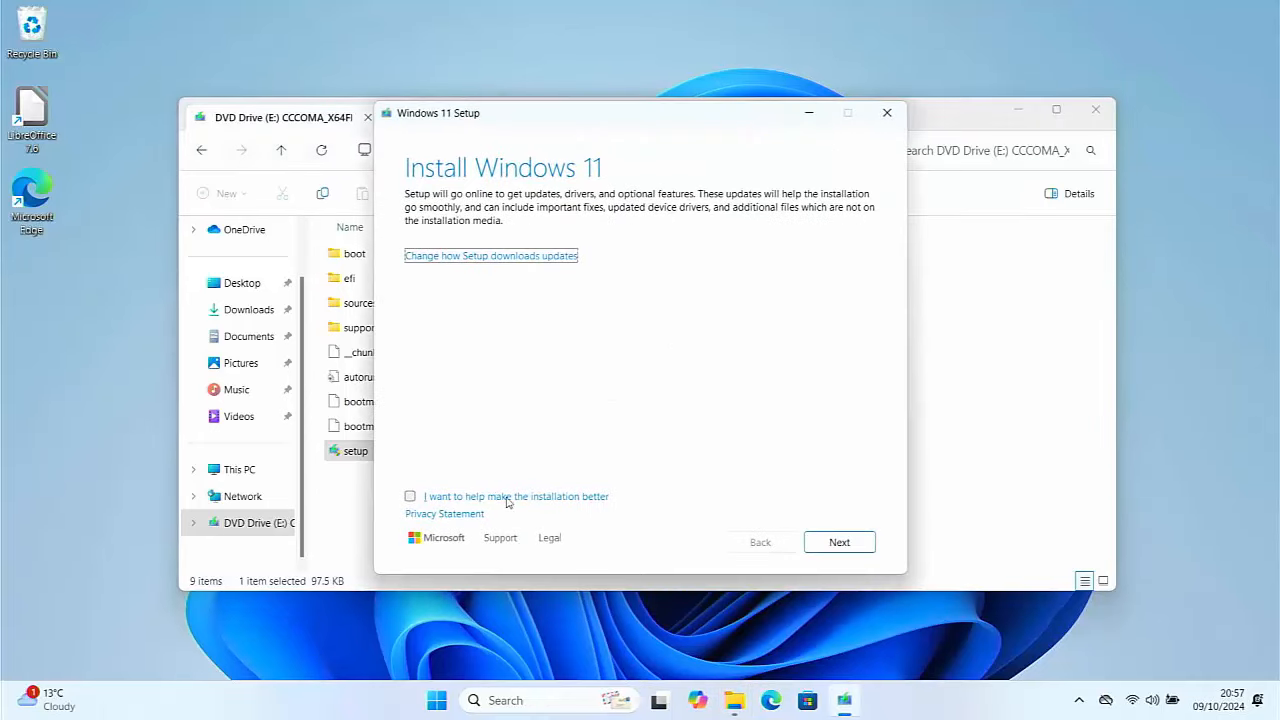
left_click(817, 545)
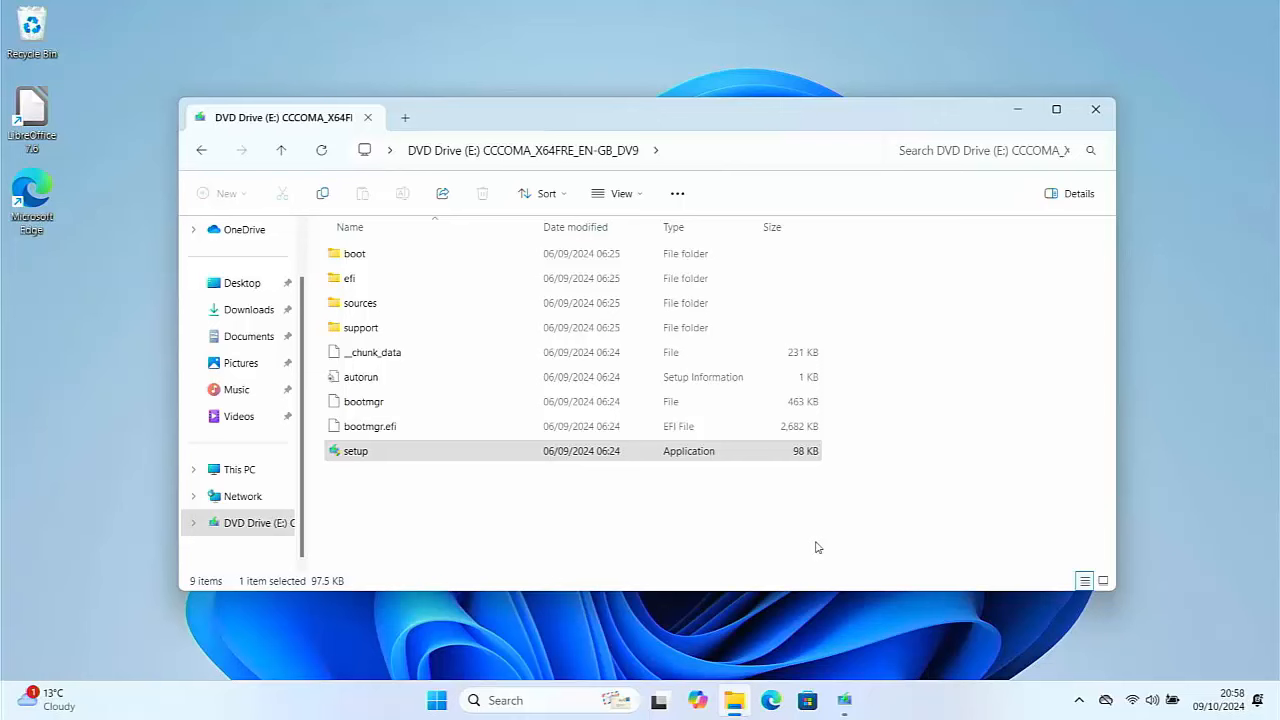
Step: Bring the Windows 11 Setup window back to the front, look through the licence terms and accept them
mouse_move(863, 709)
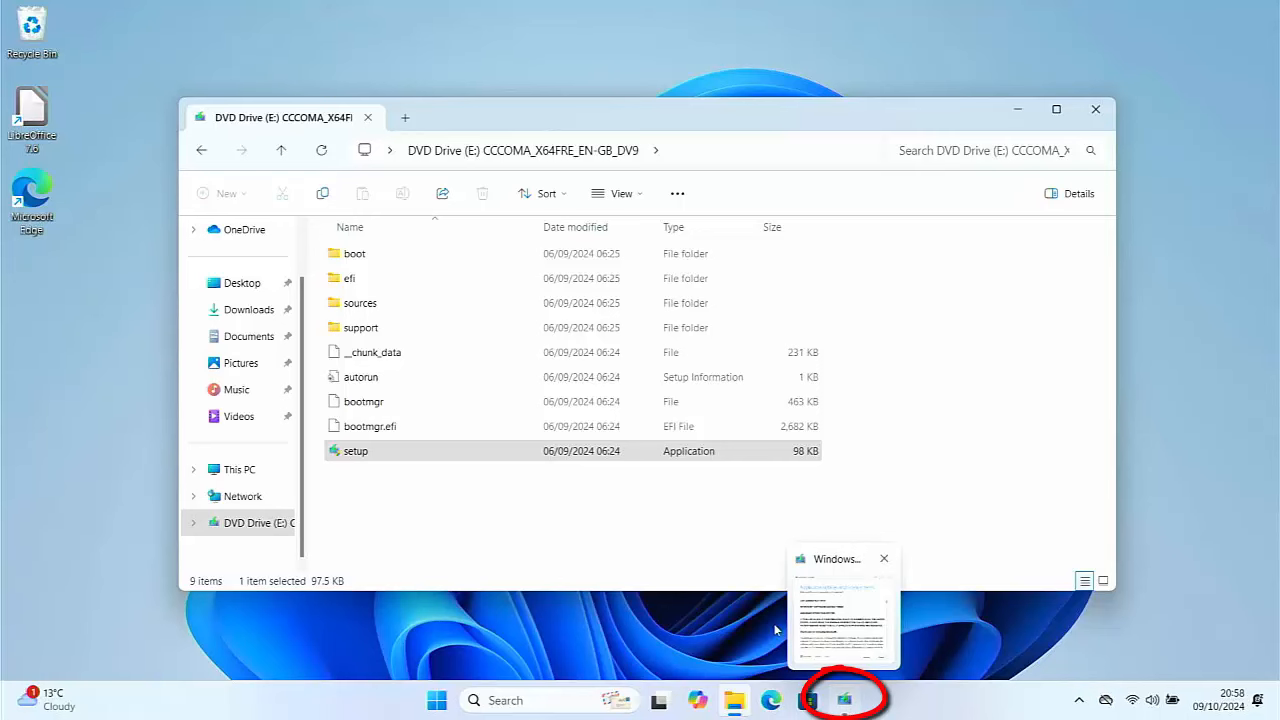
left_click(847, 706)
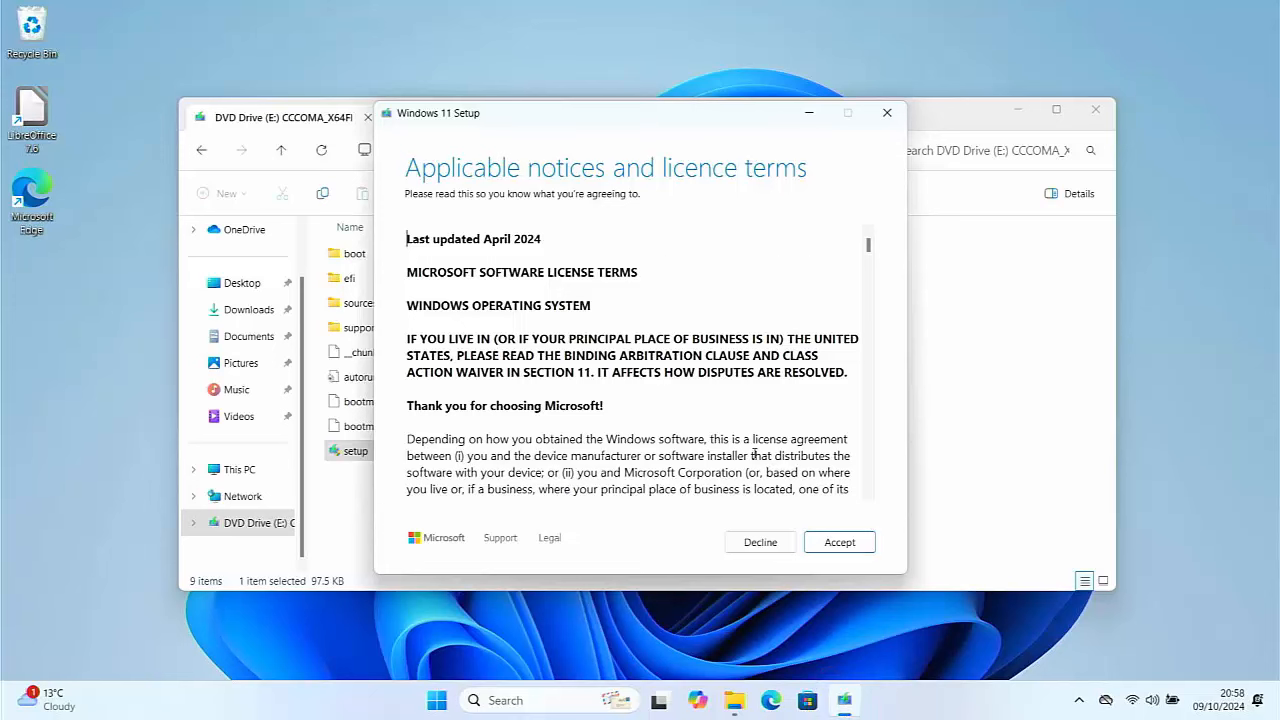
scroll(770, 462, "down", 5)
scroll(755, 455, "down", 5)
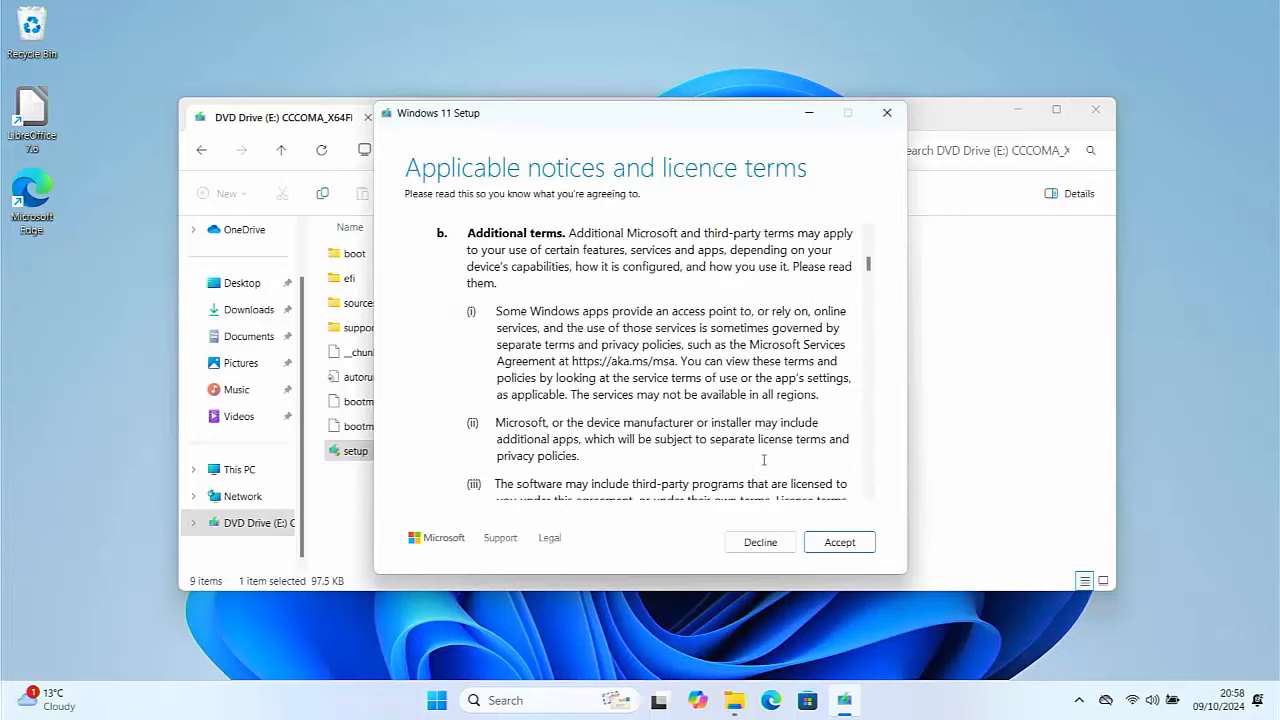
left_click(835, 543)
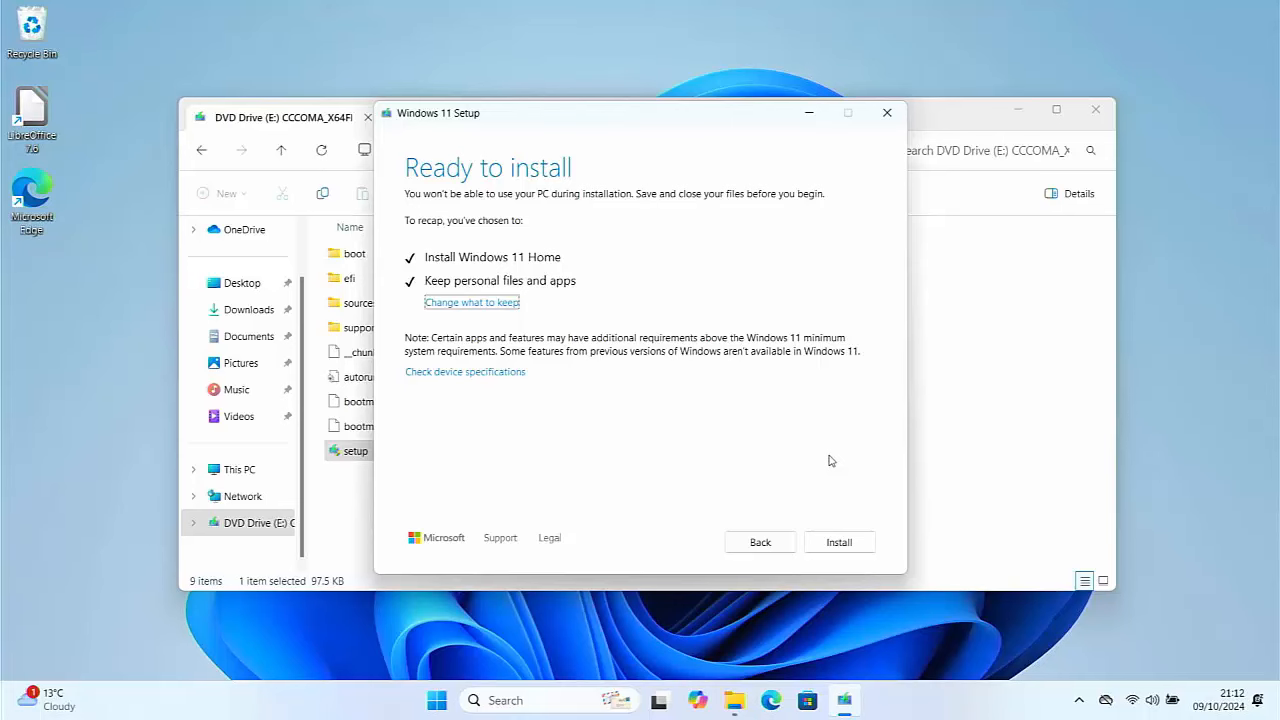
Step: Try the choices for what to keep, settle on Keep personal files and apps, and start installing Windows 11 Home
left_click(512, 303)
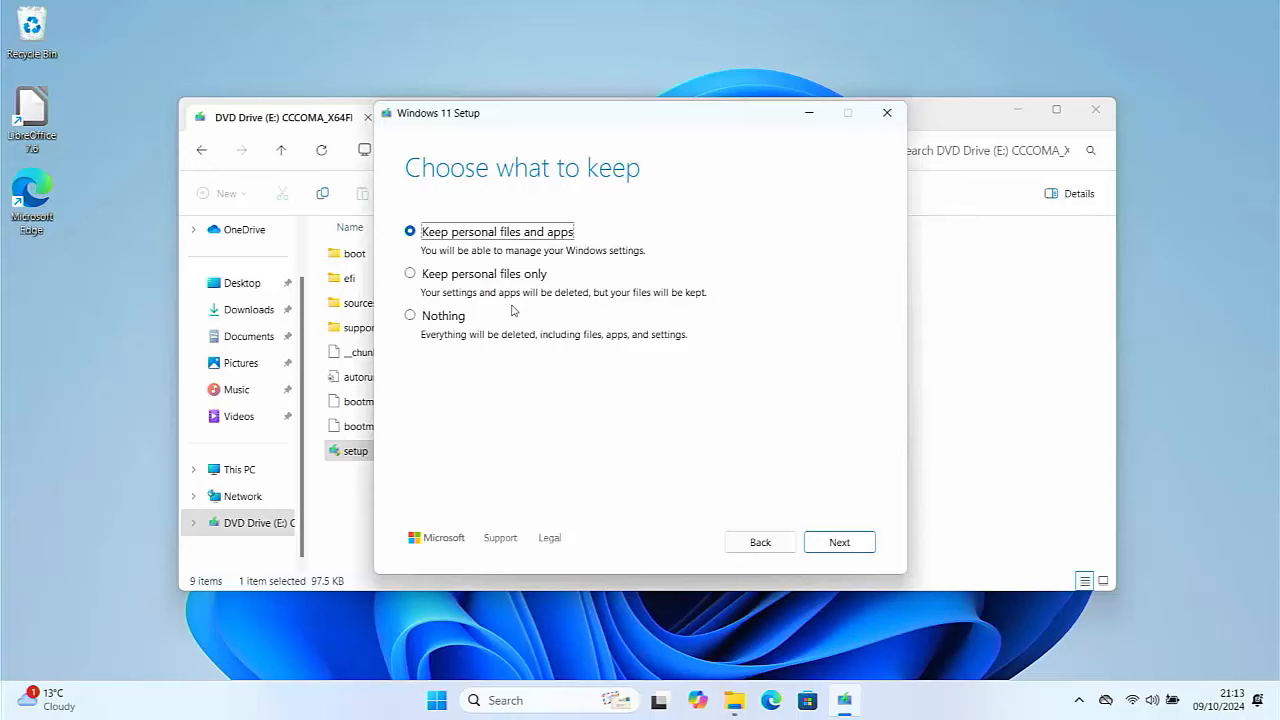
left_click(411, 275)
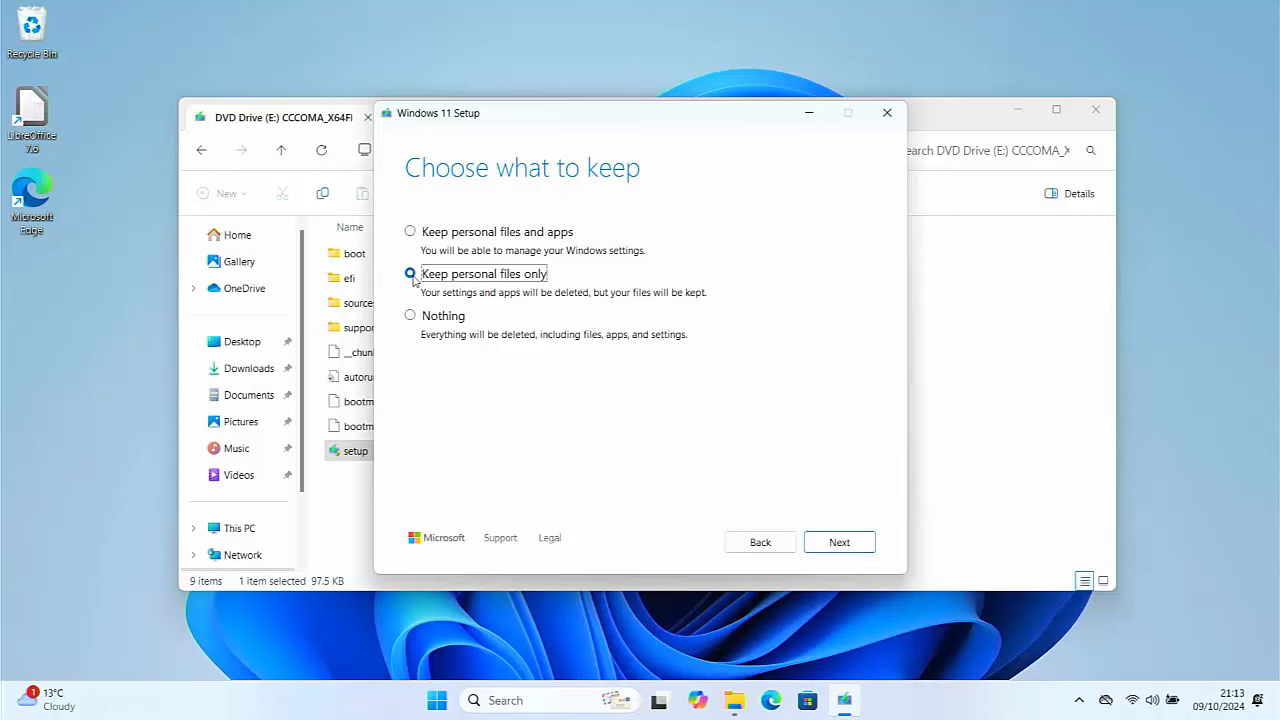
left_click(410, 234)
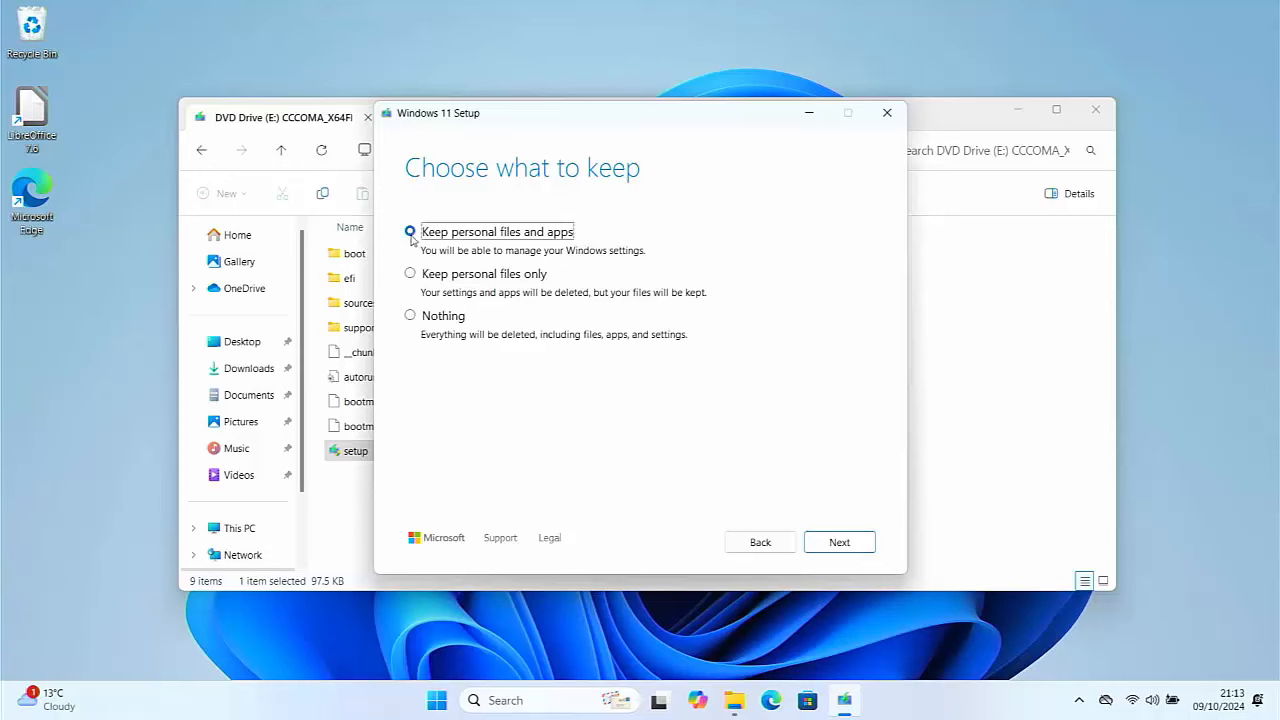
left_click(411, 318)
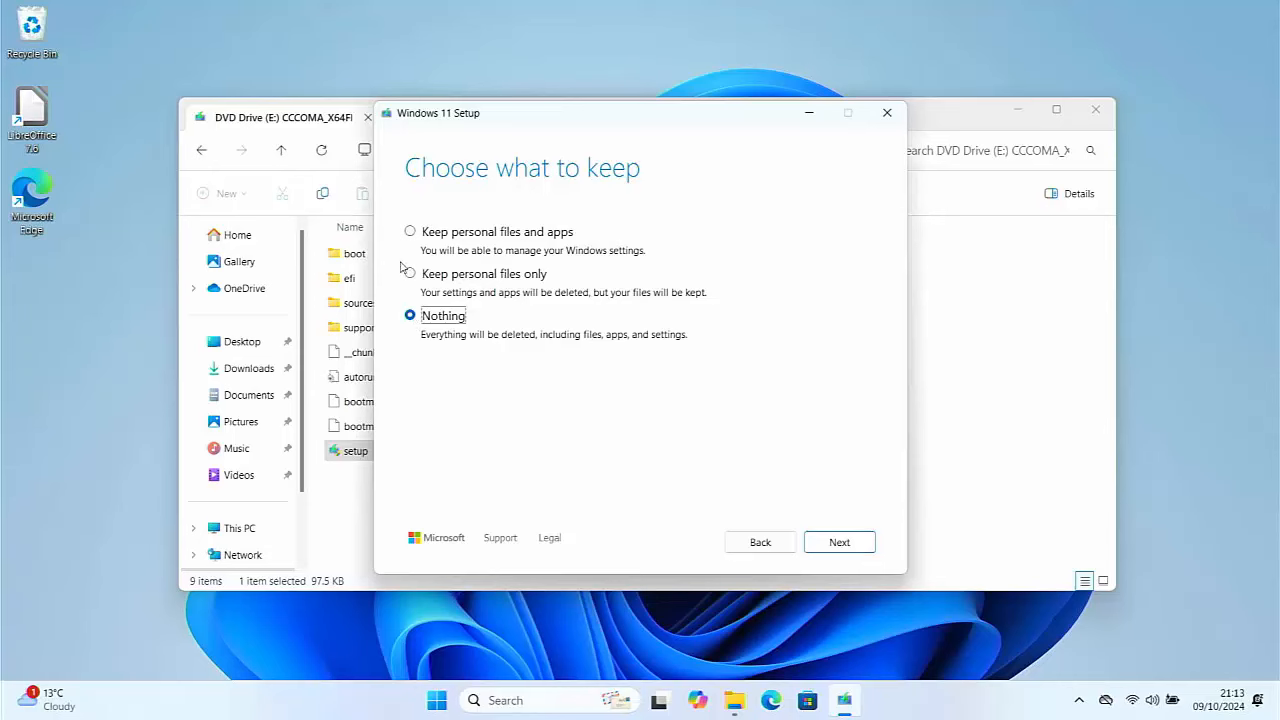
left_click(410, 274)
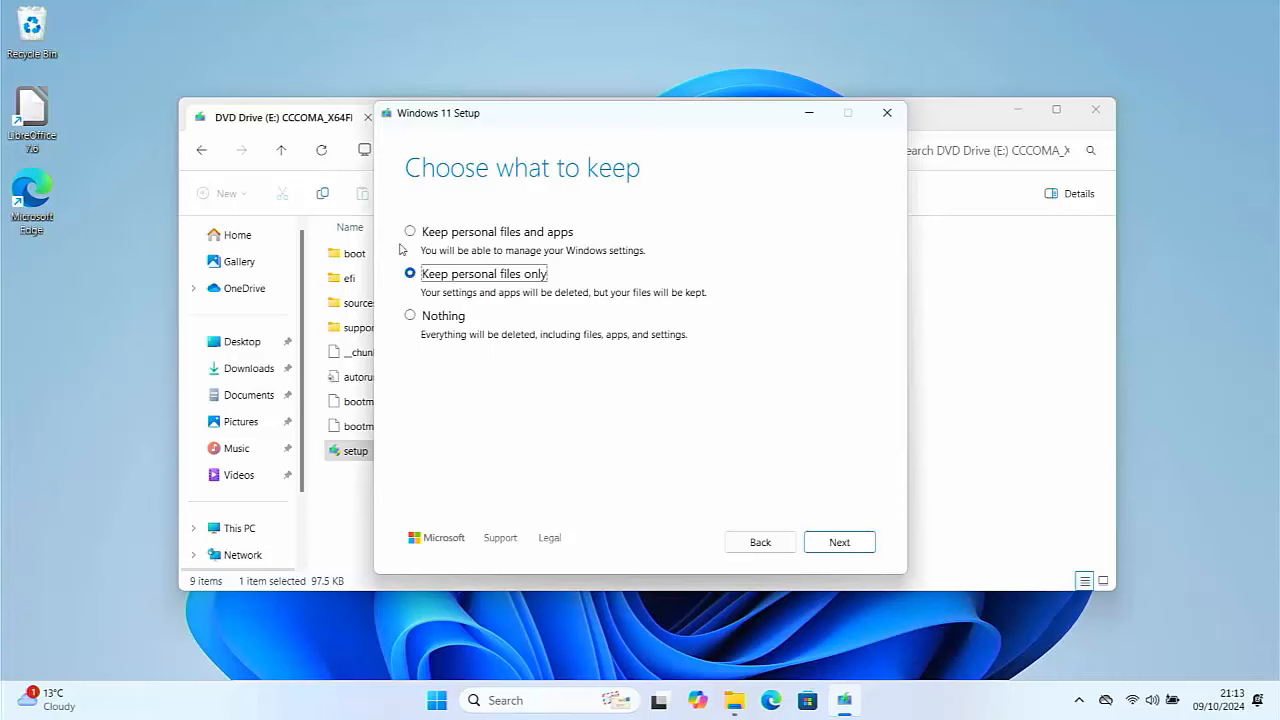
left_click(410, 231)
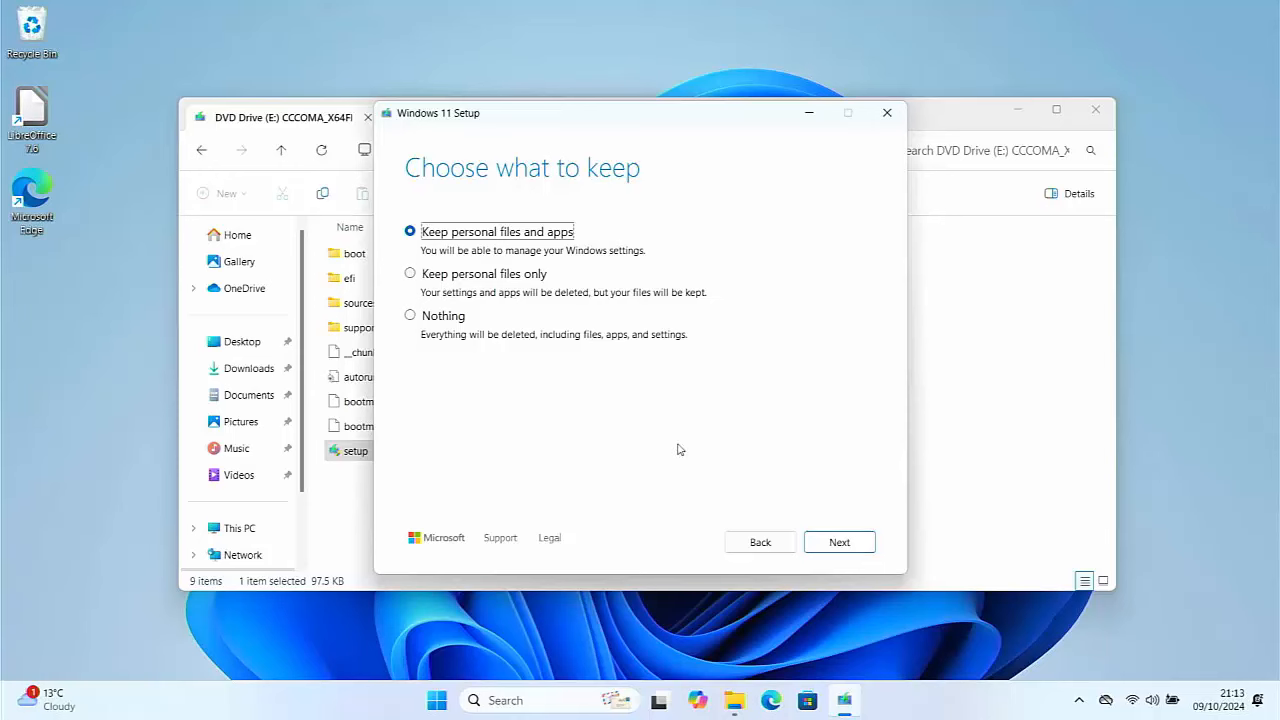
left_click(852, 545)
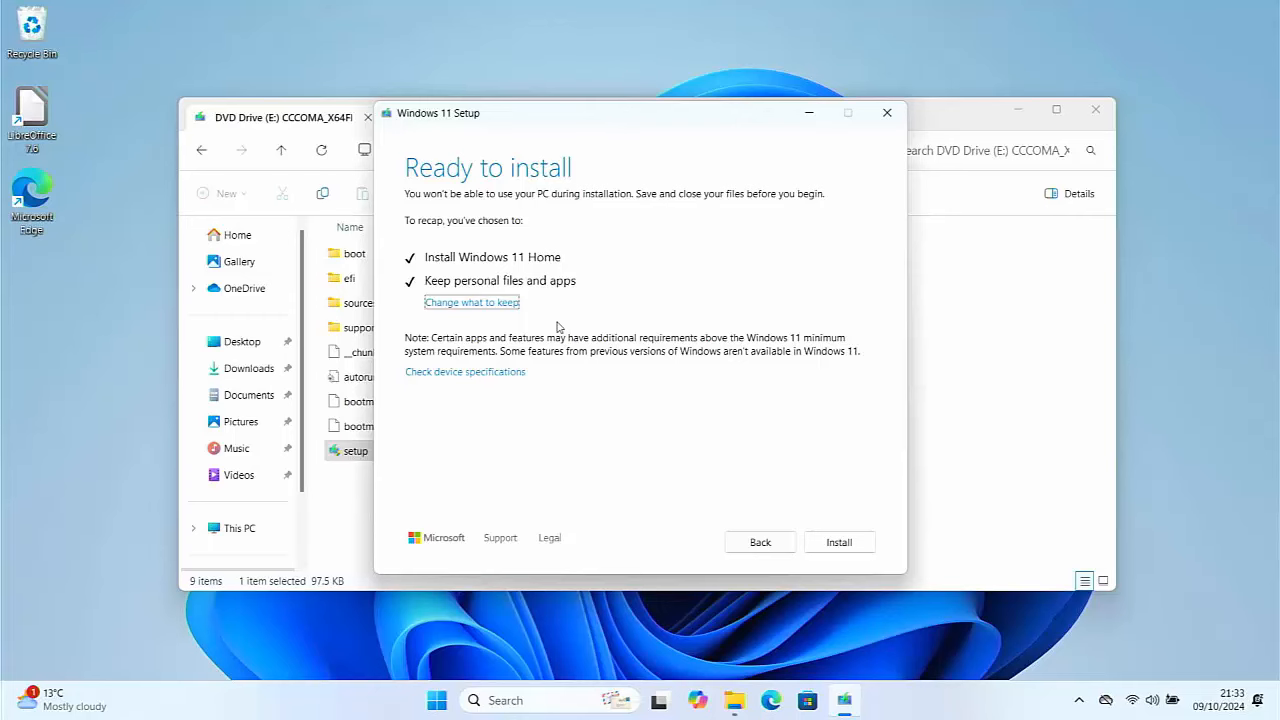
left_click(834, 543)
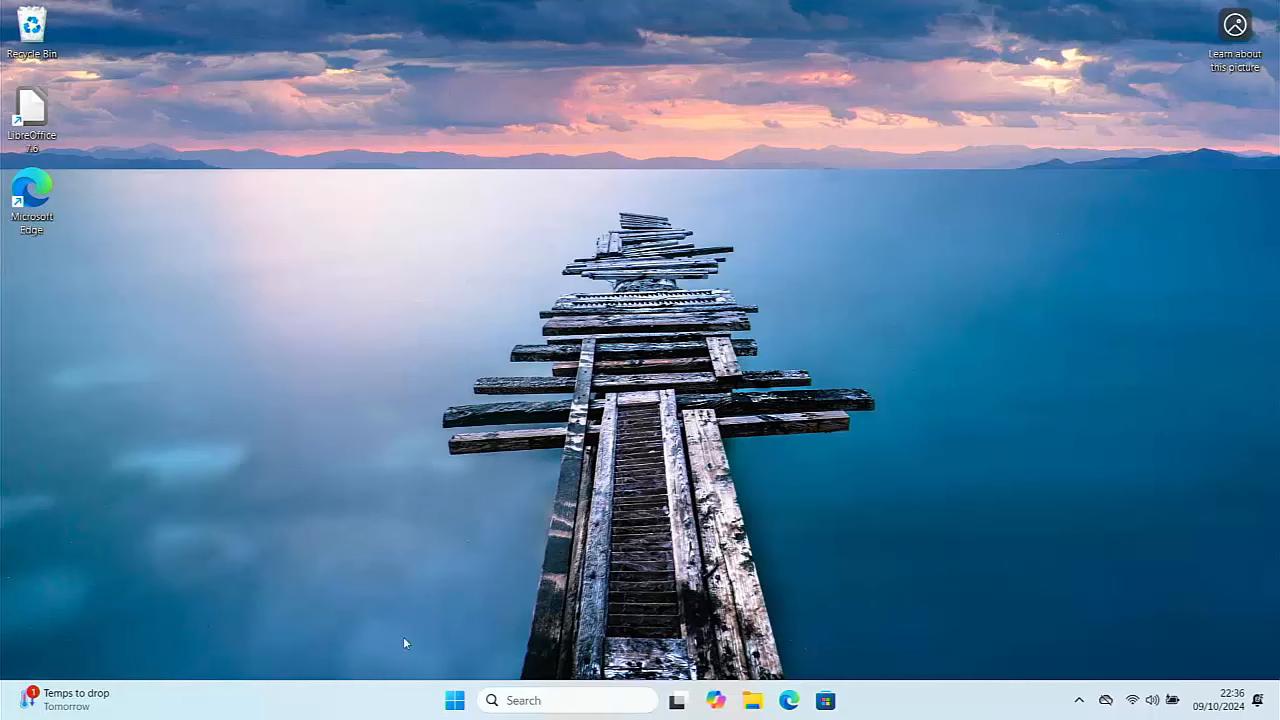
Step: Check the installed Windows version in the About page of the System settings, and close Settings
left_click(455, 704)
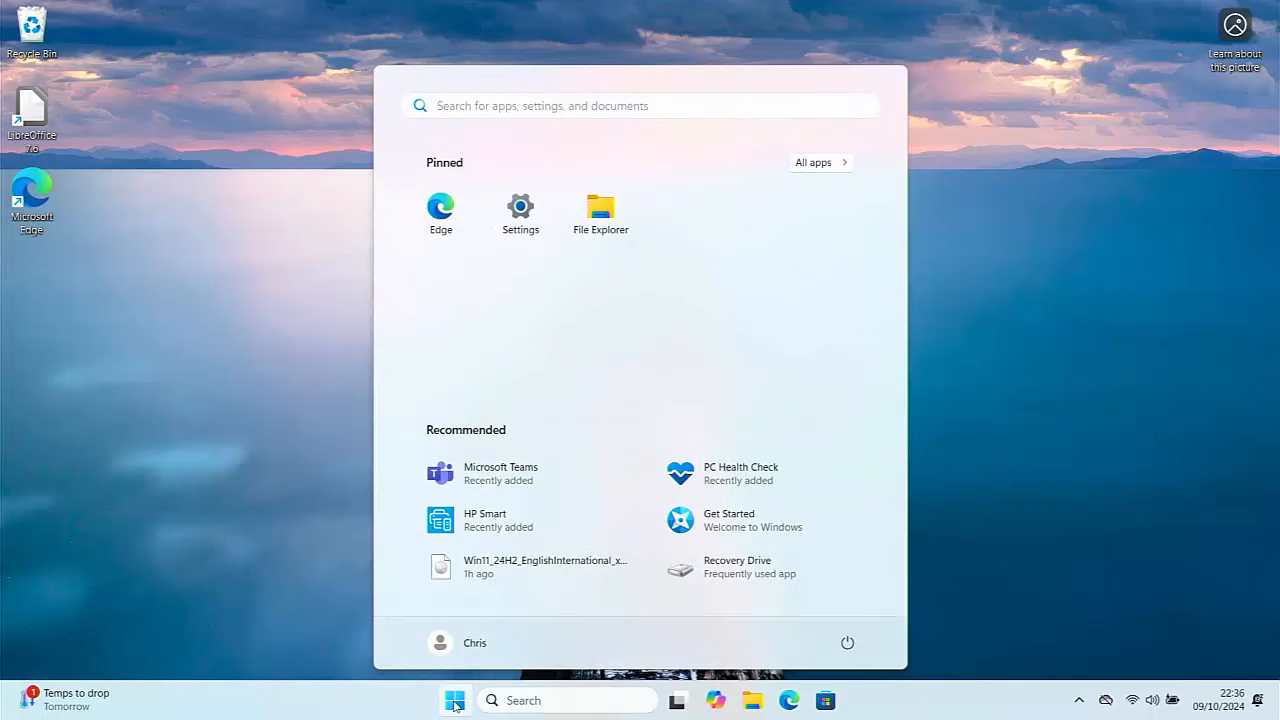
left_click(520, 229)
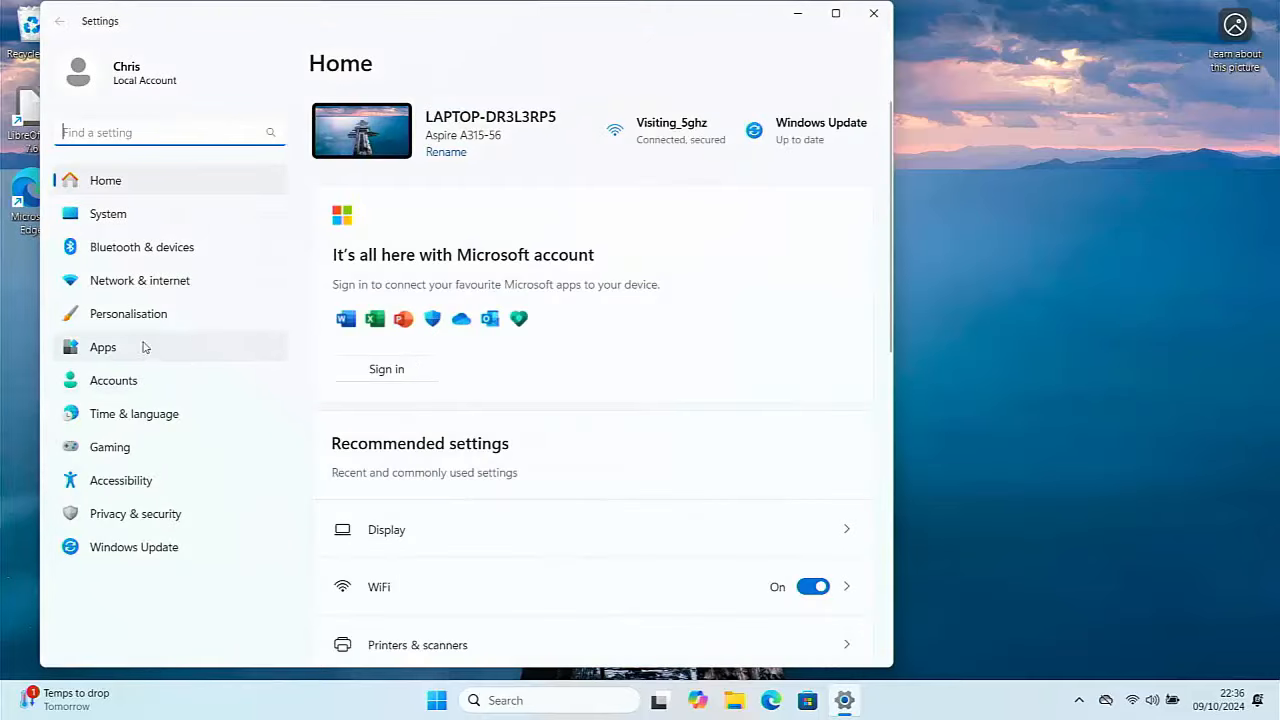
left_click(101, 218)
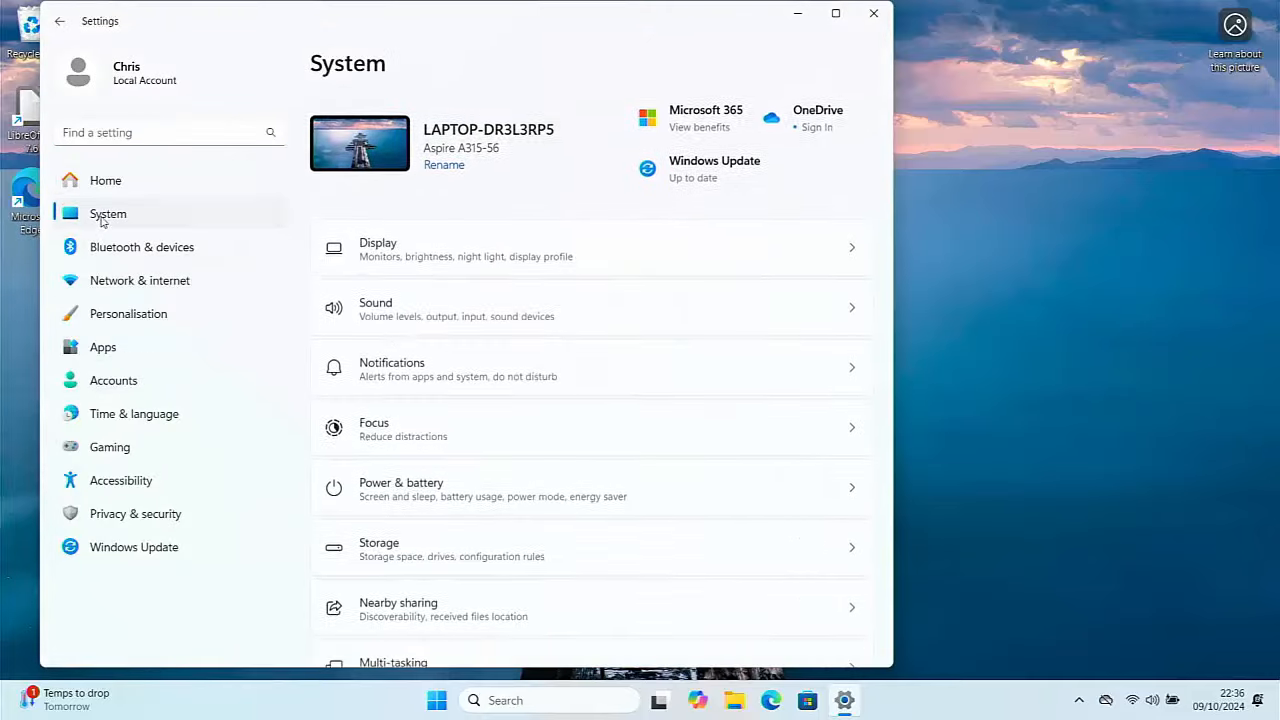
scroll(367, 497, "down", 6)
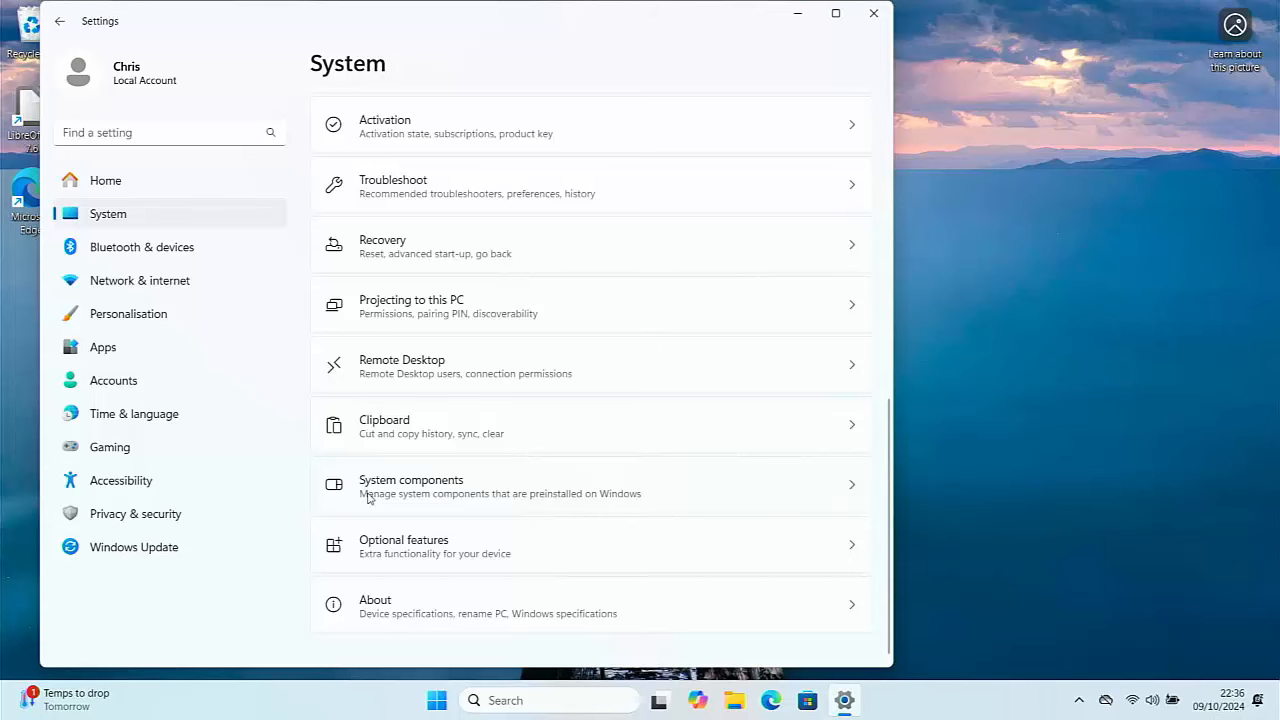
left_click(392, 603)
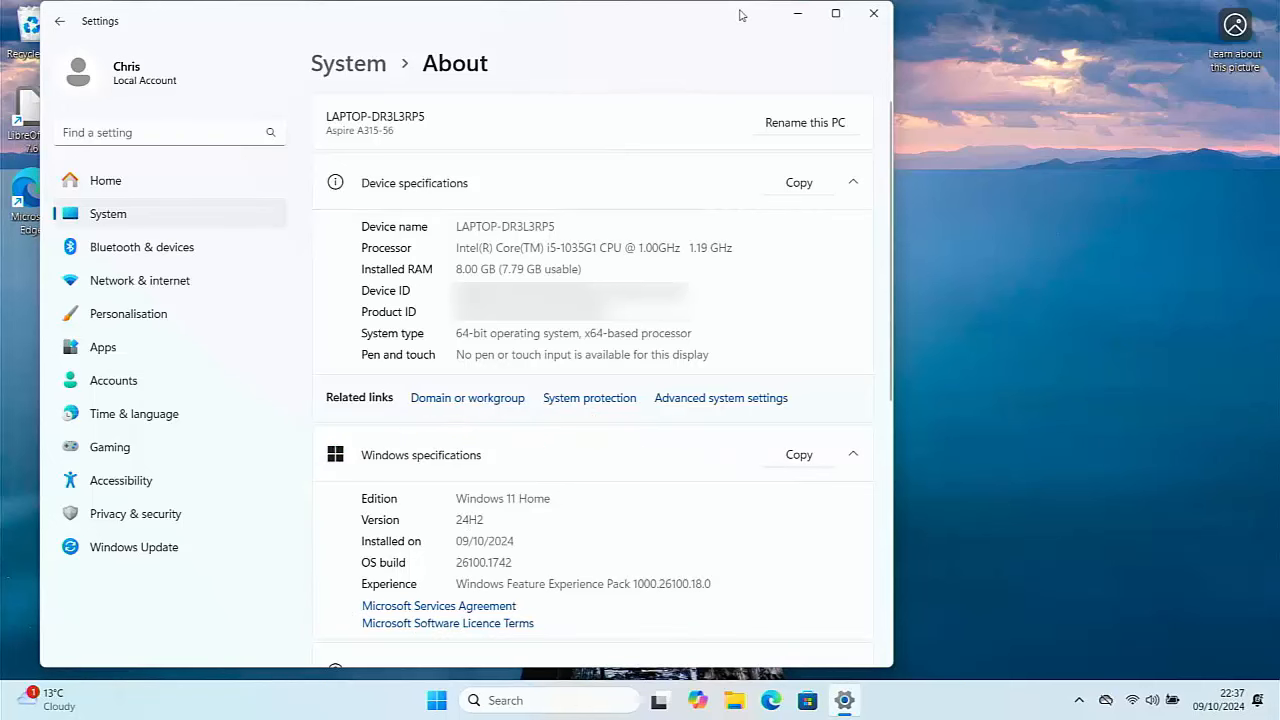
left_click(873, 13)
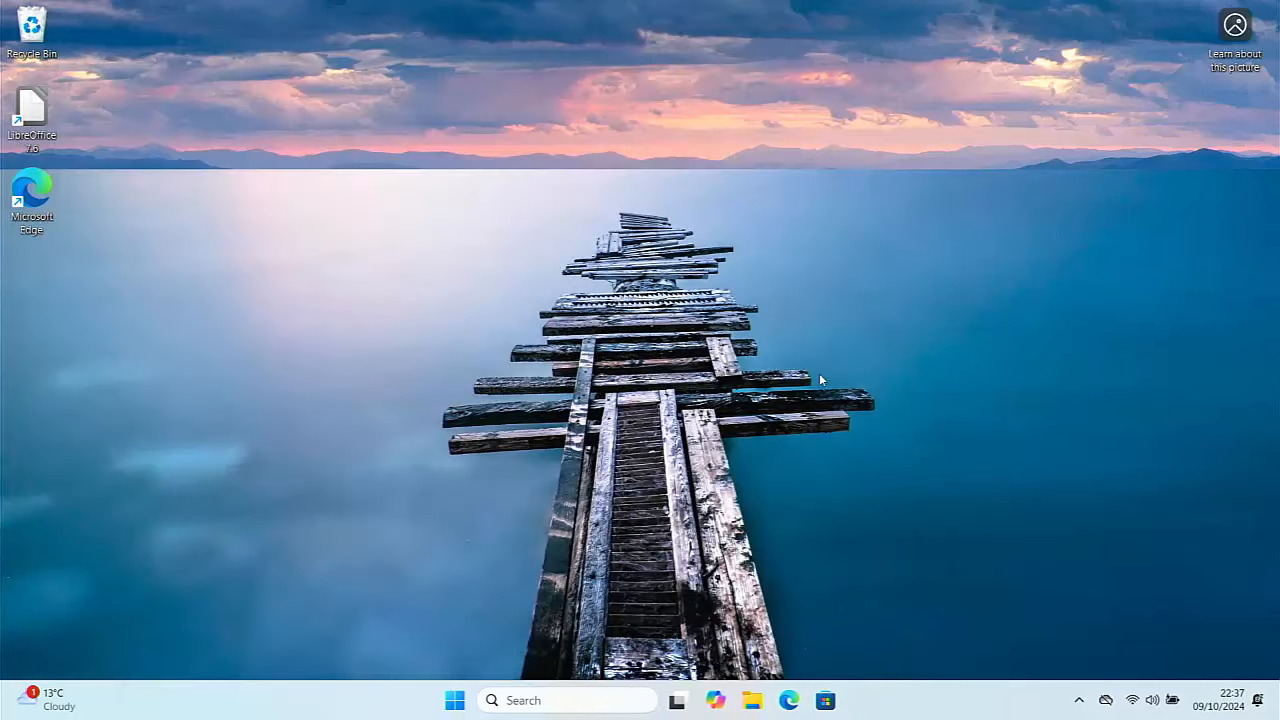
Step: Delete the Win11_24H2_EnglishInternational_x64 disc image from the Downloads folder and permanently empty the Recycle Bin
left_click(752, 700)
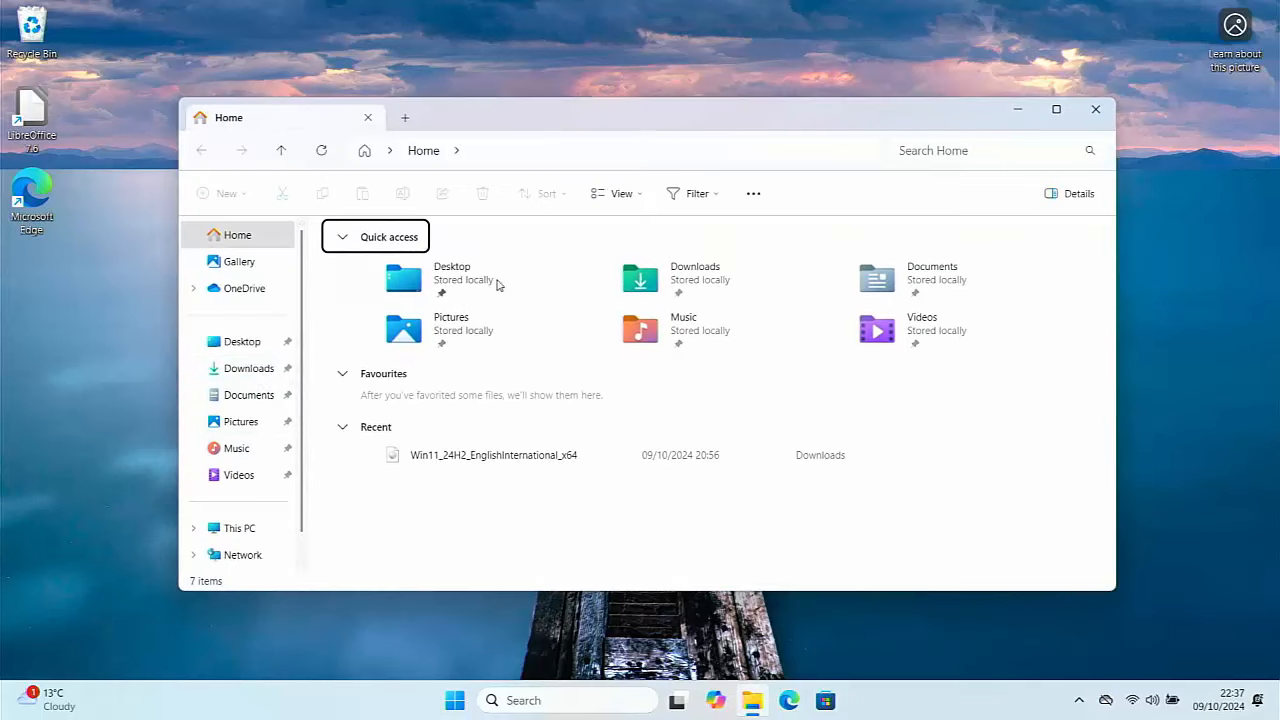
double_click(649, 271)
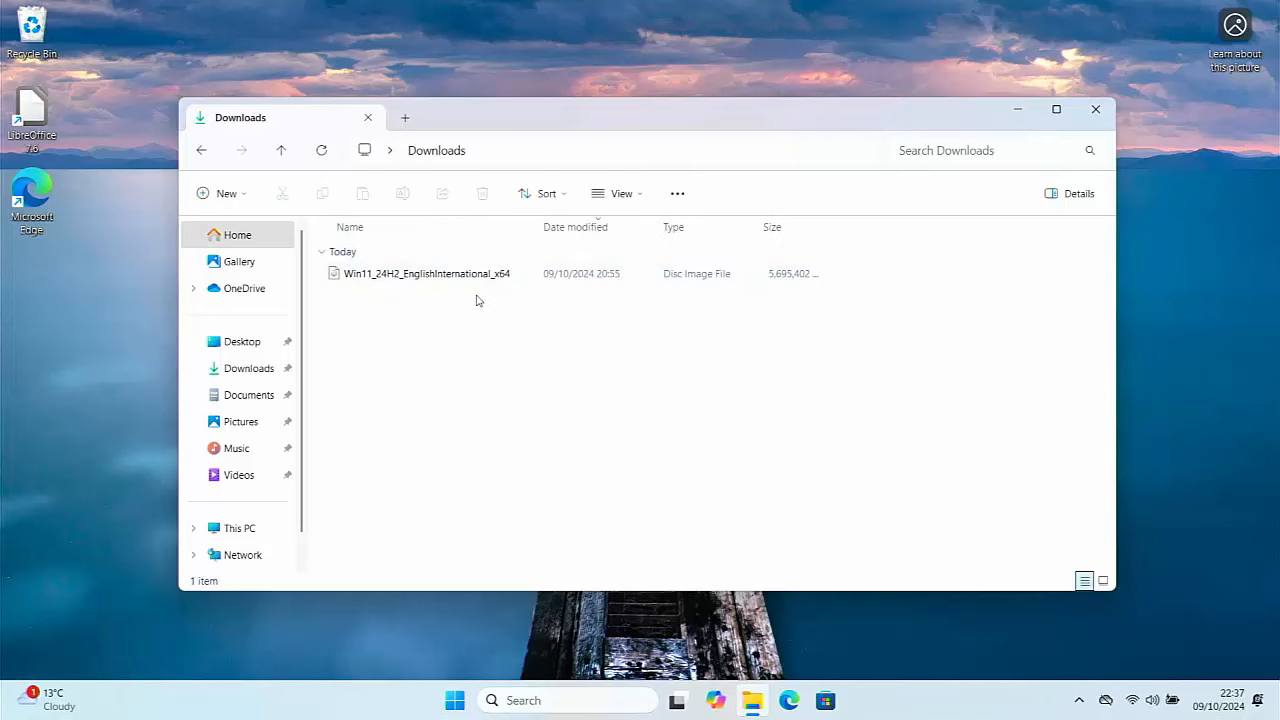
left_click(380, 276)
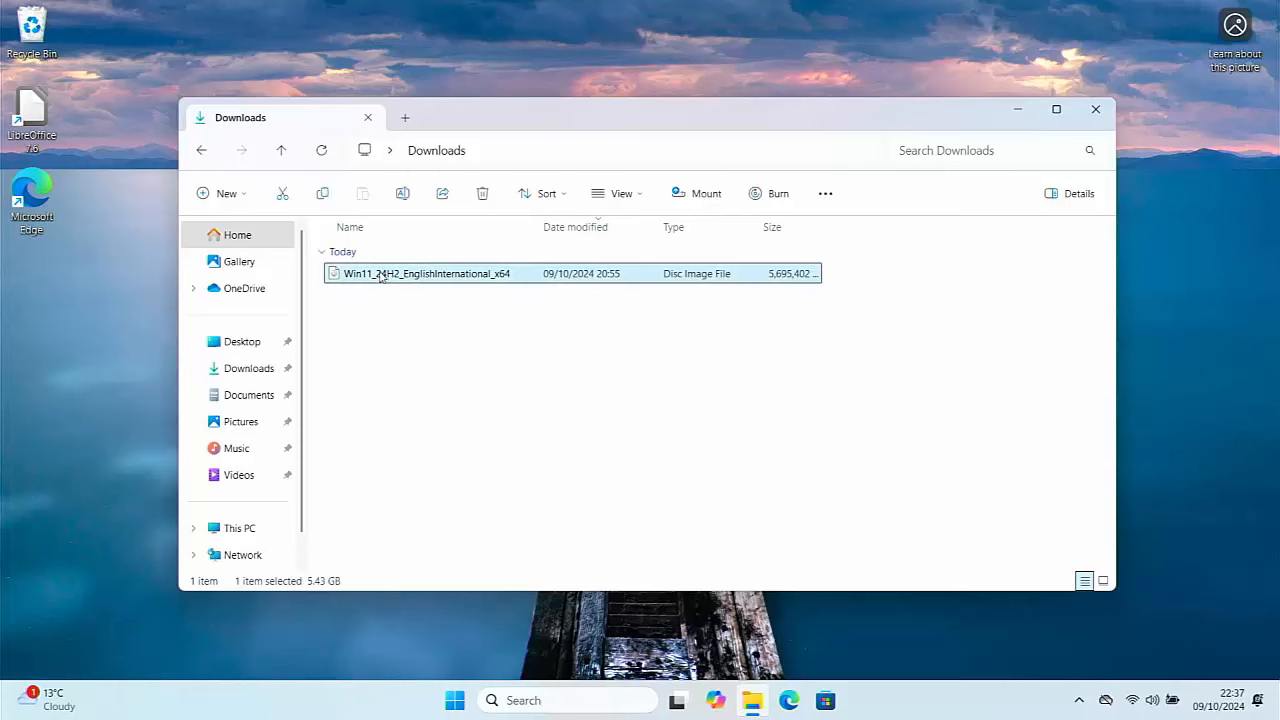
left_click(480, 196)
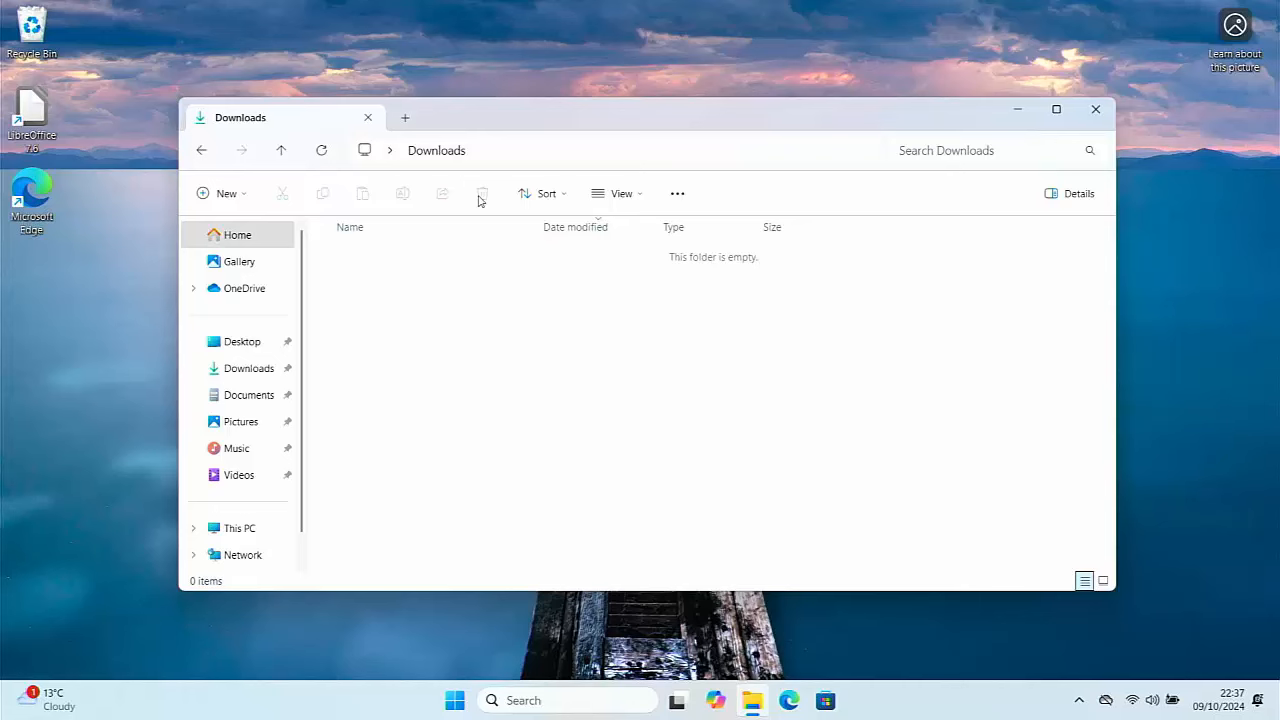
right_click(43, 36)
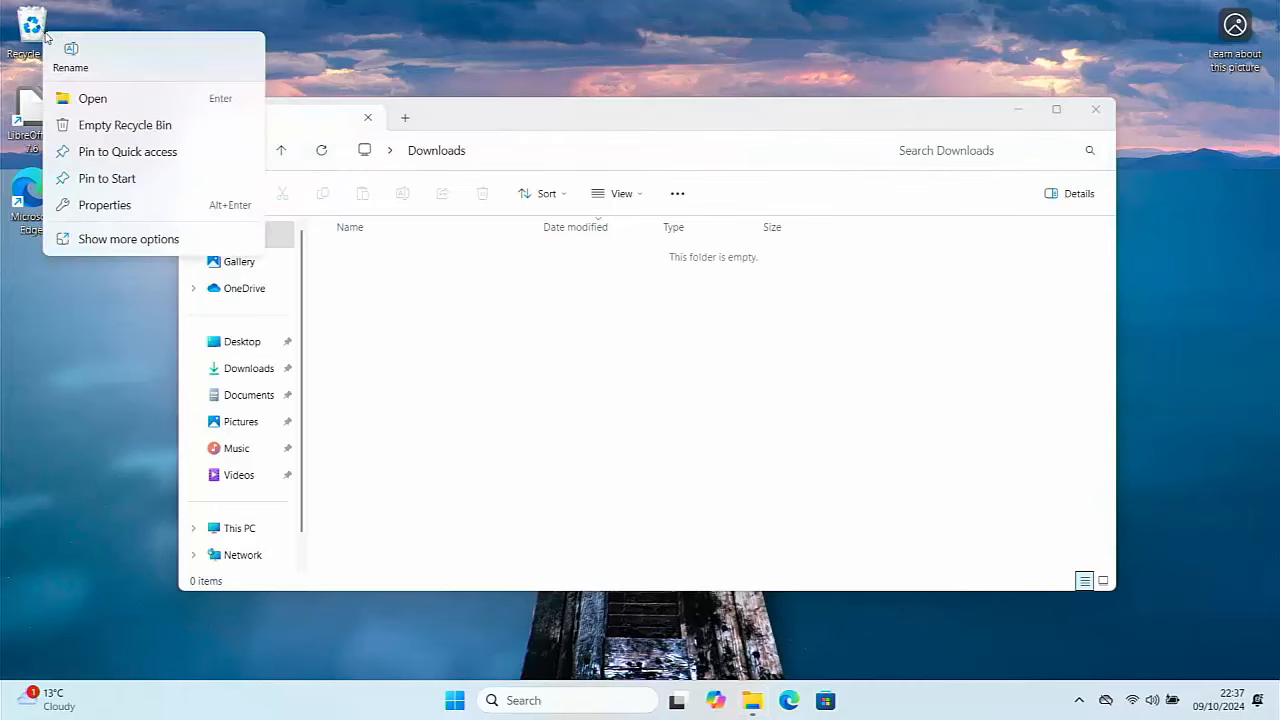
left_click(110, 125)
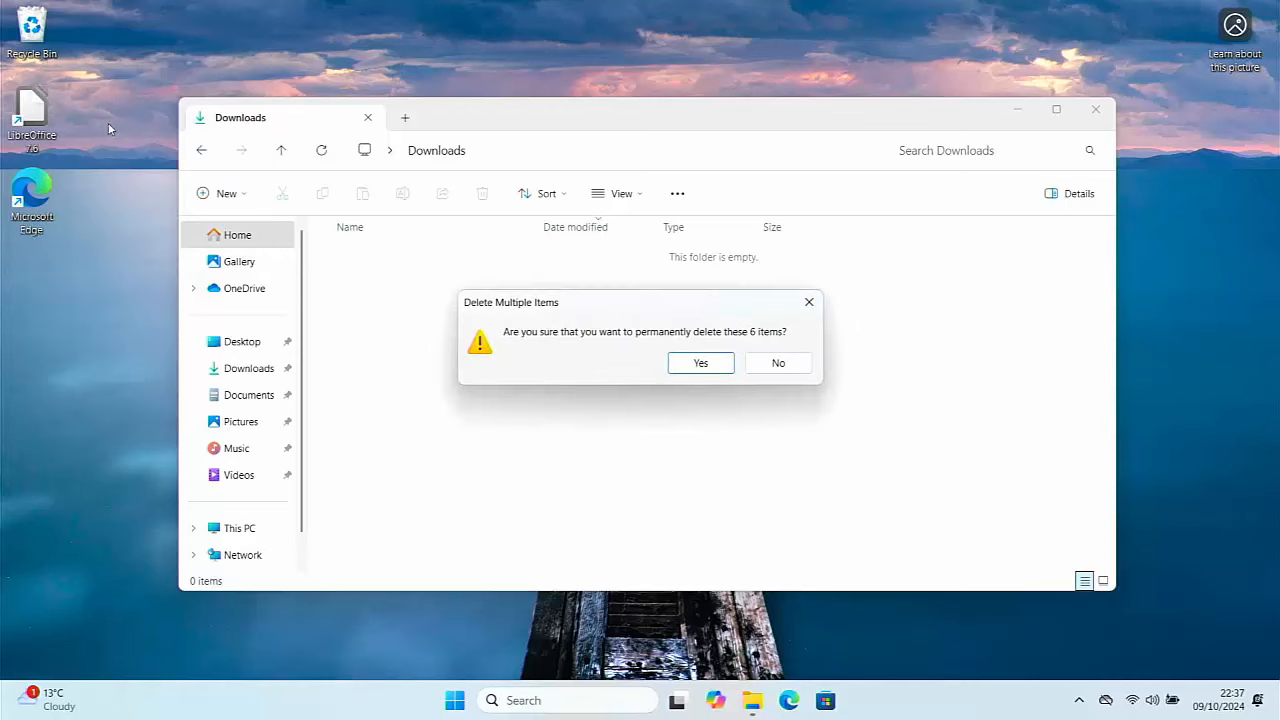
left_click(699, 366)
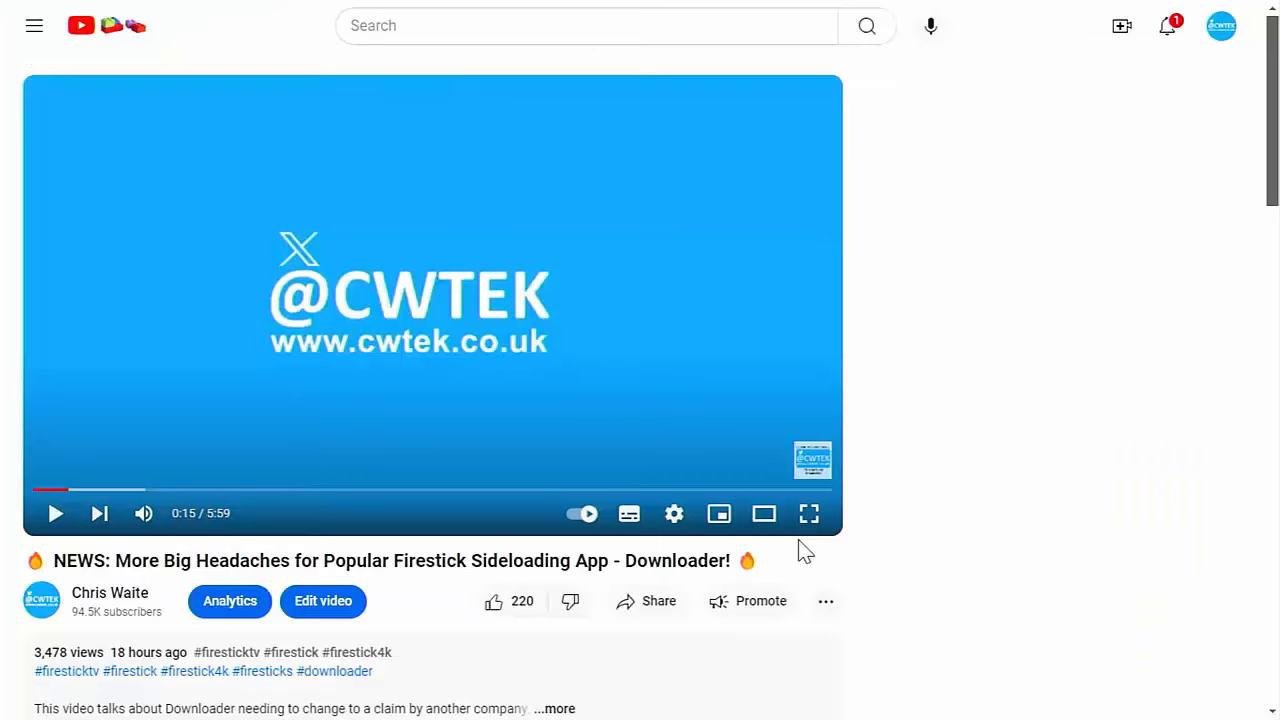
Step: On the YouTube page of the Downloader news video, try a Super Thanks amount of £75.00 and close the dialog without buying
left_click(825, 602)
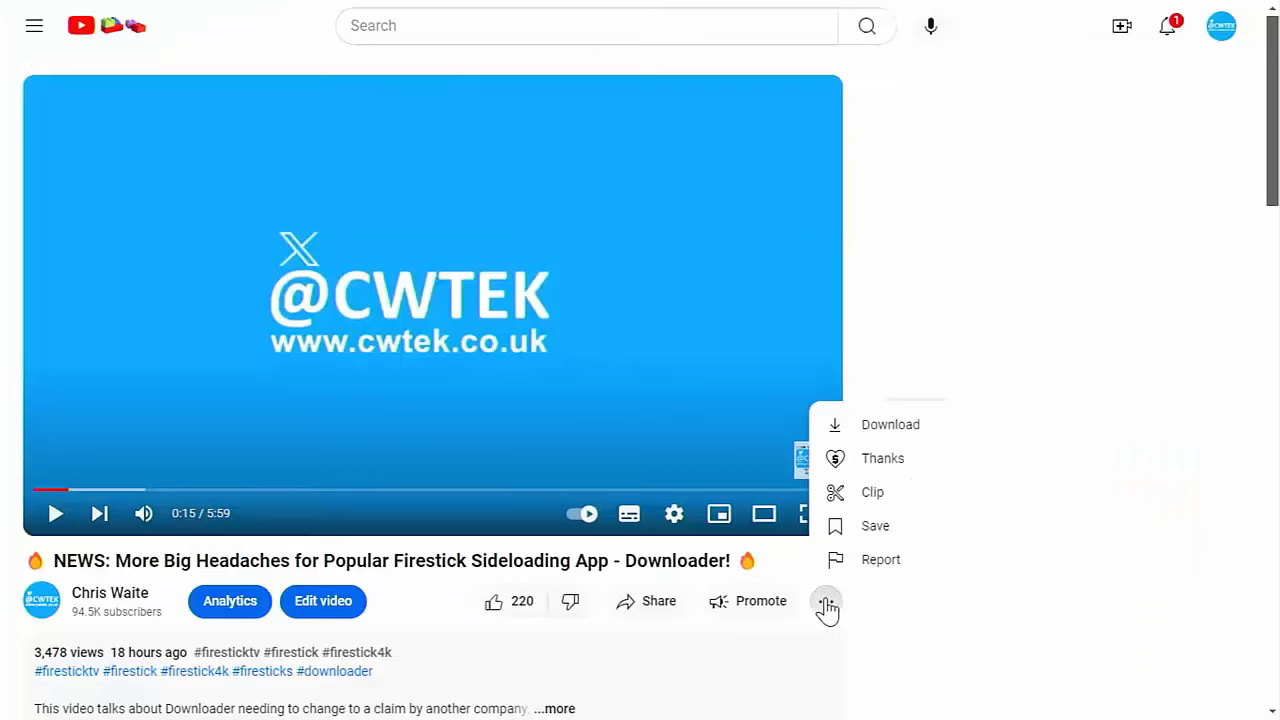
left_click(884, 462)
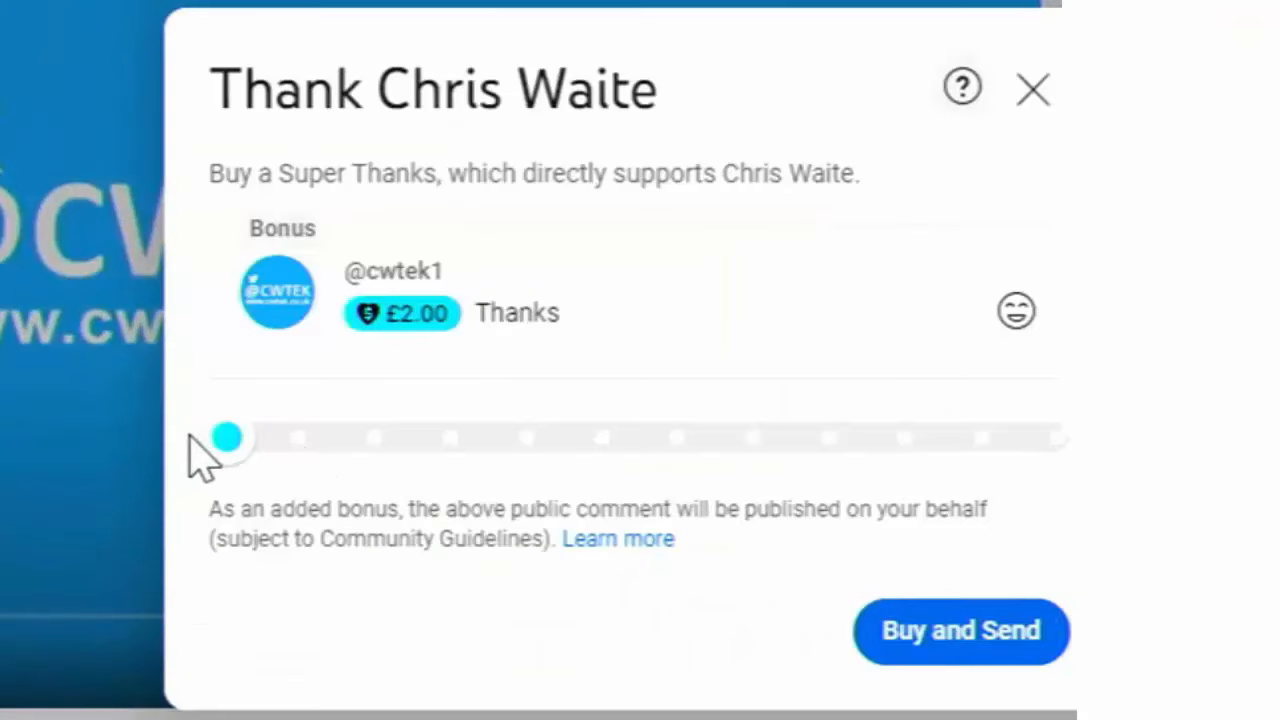
left_click_drag(222, 436, 757, 471)
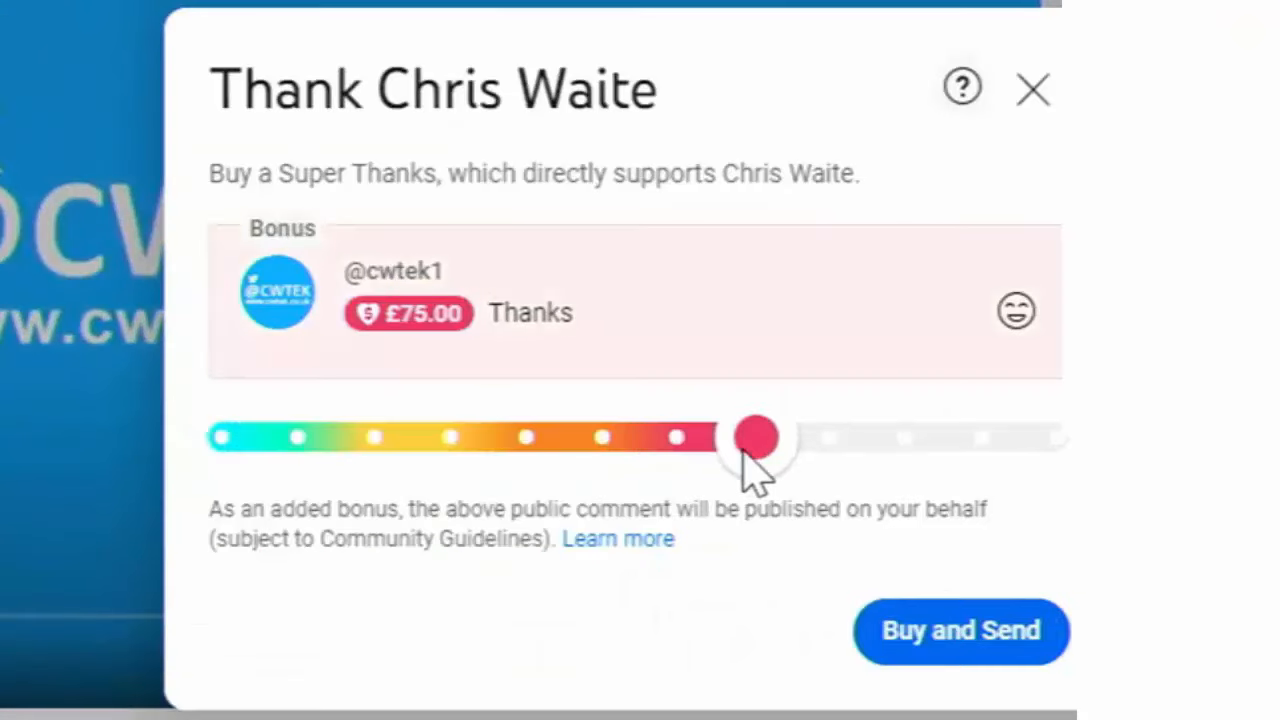
left_click(1033, 95)
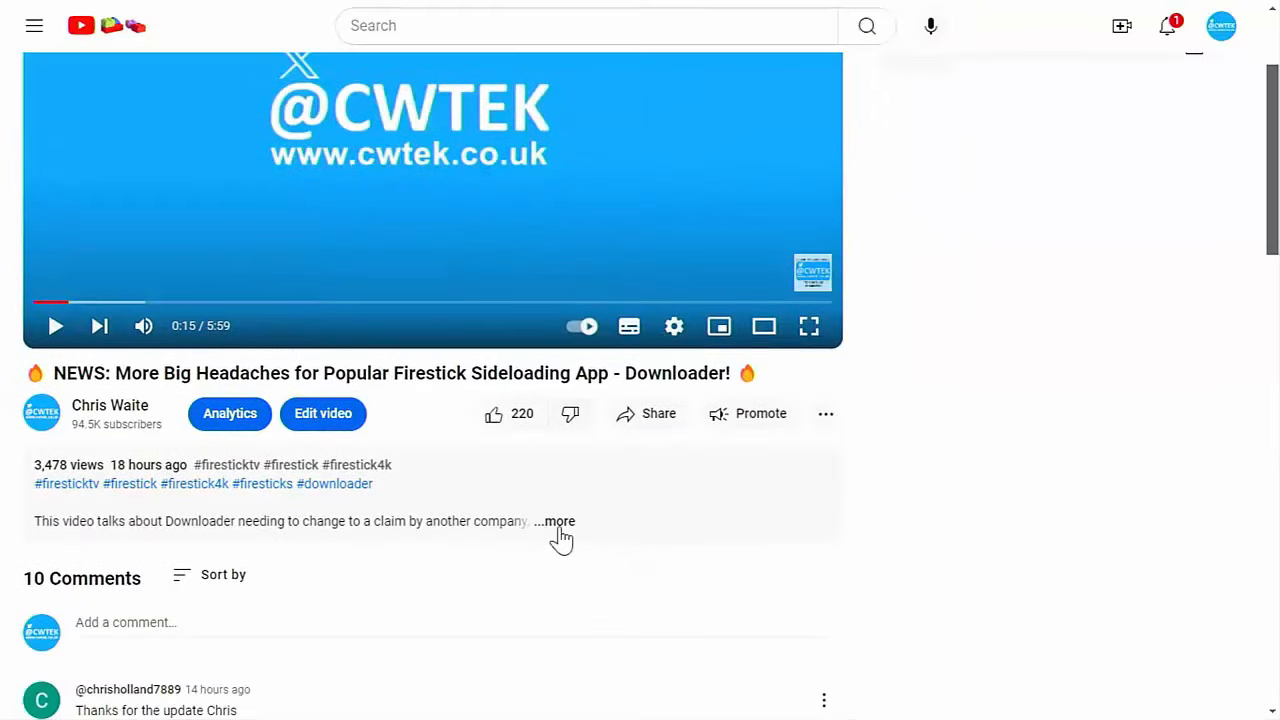
Step: Expand the video's description and look through its website, Amazon offer and Fire TV product links
left_click(558, 522)
scroll(562, 528, "down", 3)
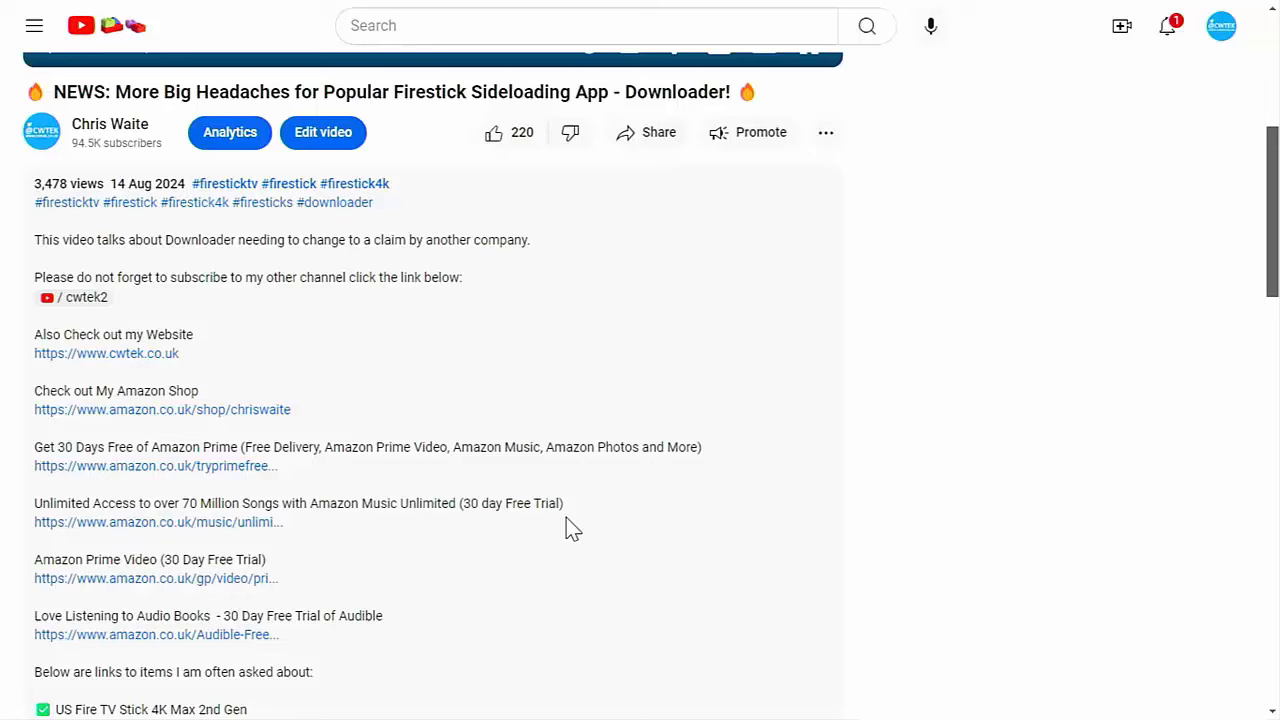
scroll(572, 529, "down", 1)
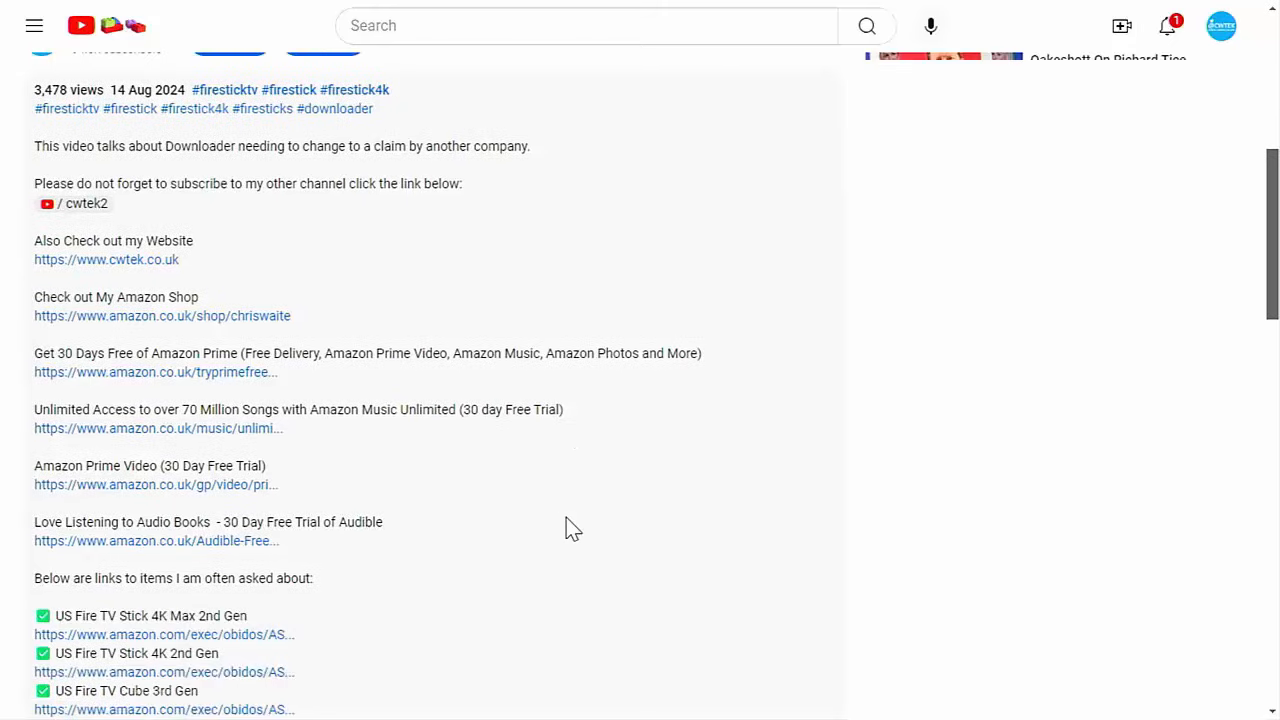
scroll(572, 529, "down", 2)
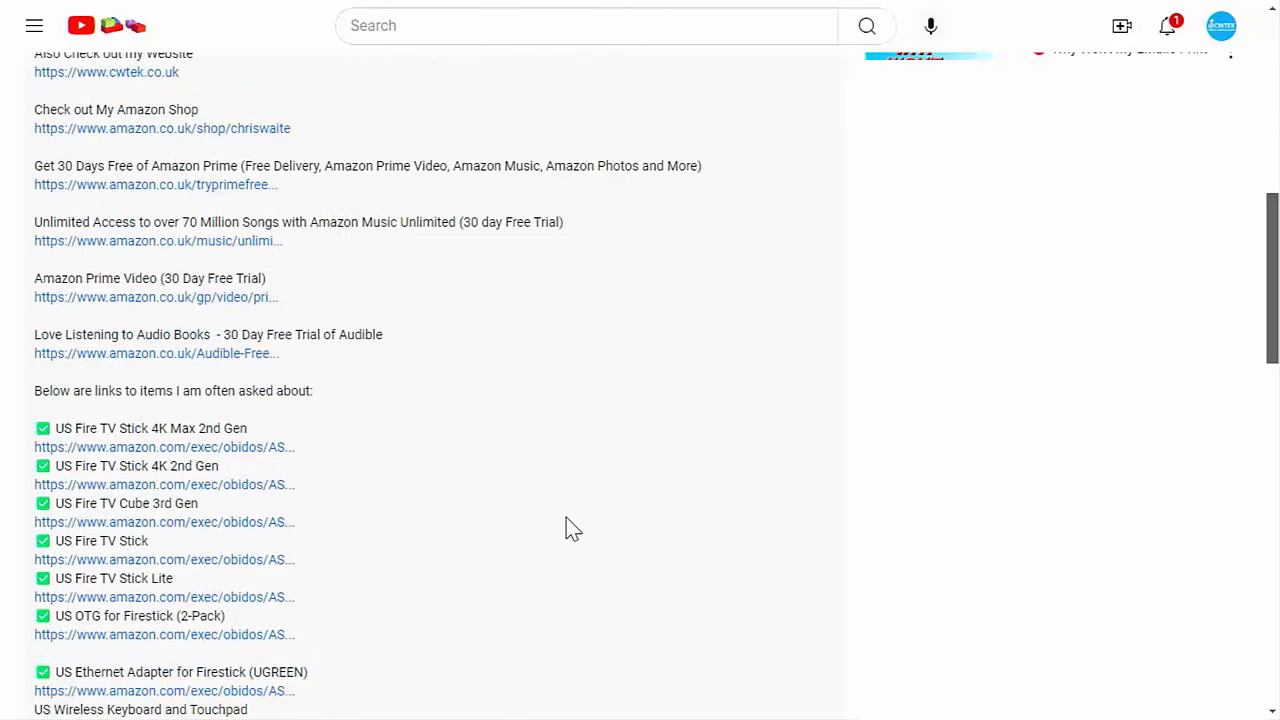
scroll(572, 529, "up", 2)
scroll(572, 529, "up", 4)
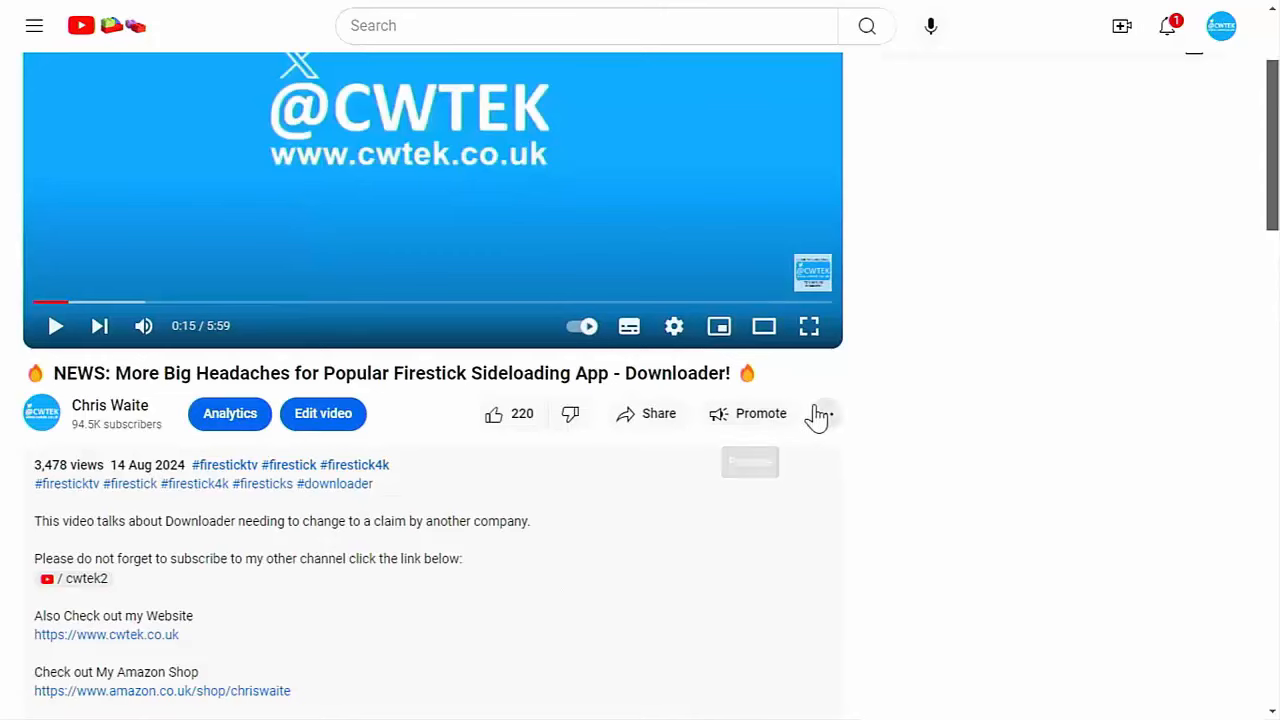
Step: Reopen the Super Thanks dialog for the video, try an amount of £15.00 and dismiss it without sending
left_click(822, 415)
left_click(862, 494)
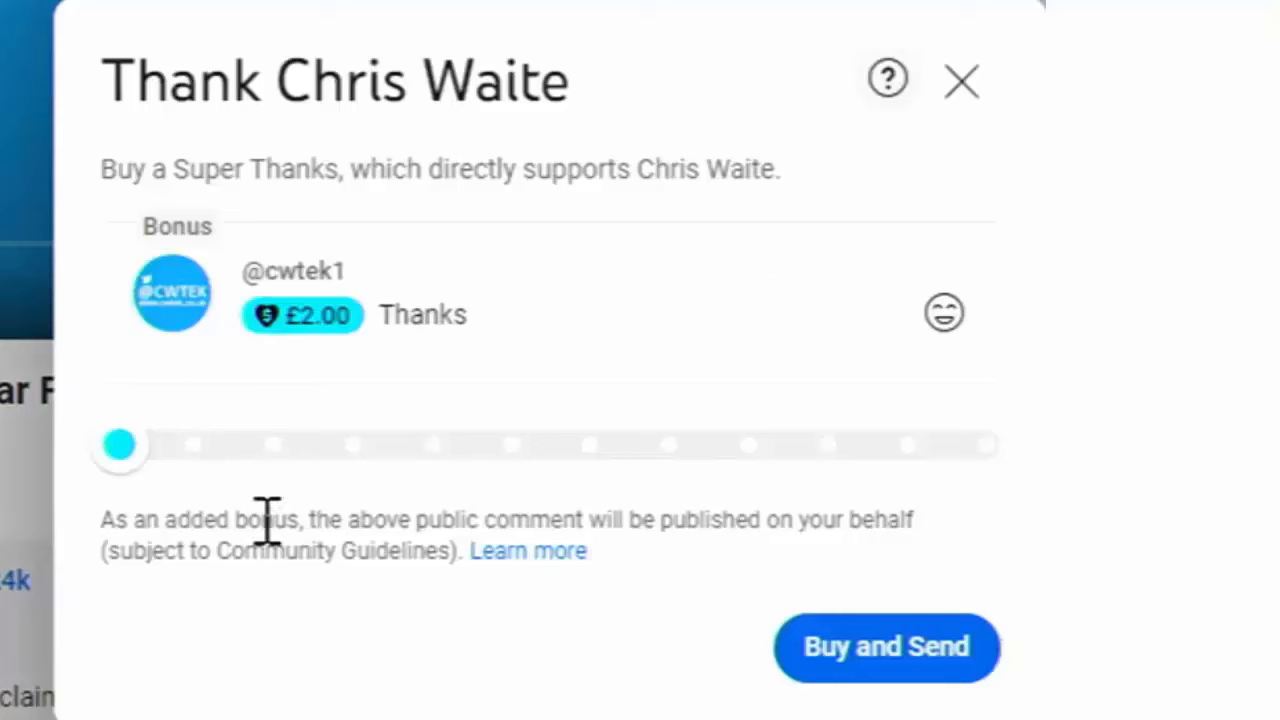
left_click_drag(130, 448, 394, 451)
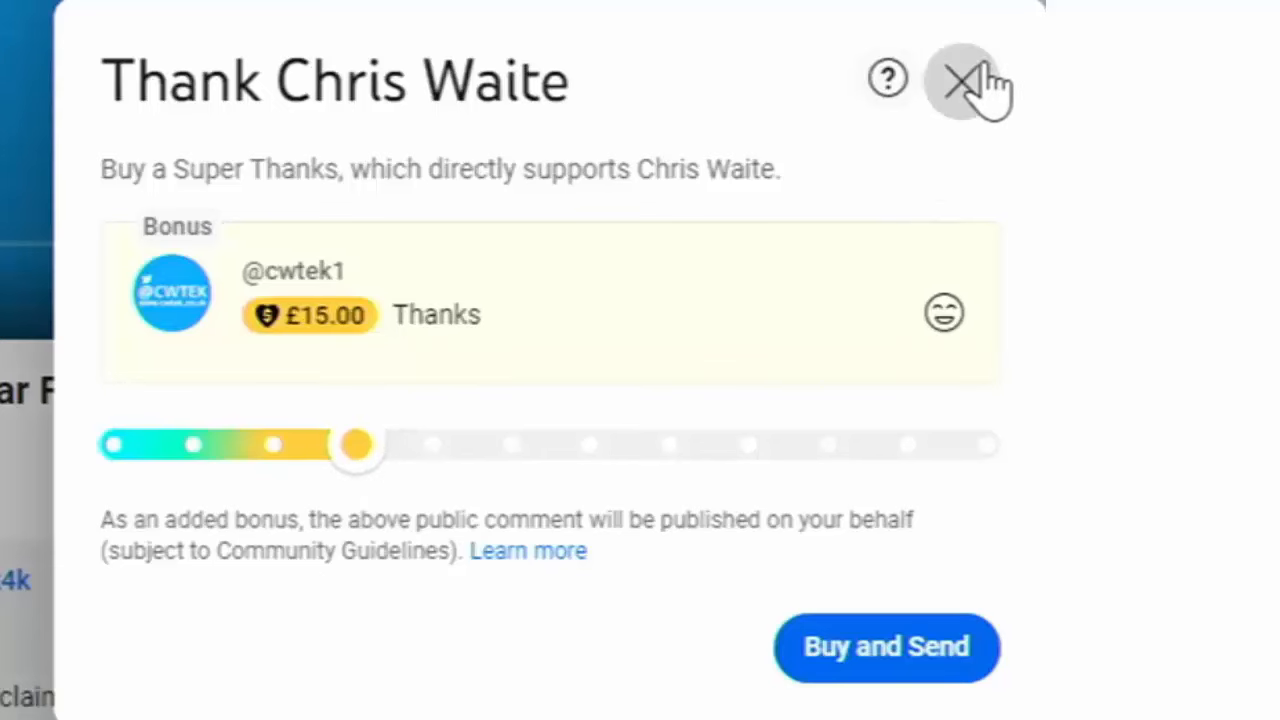
left_click(961, 81)
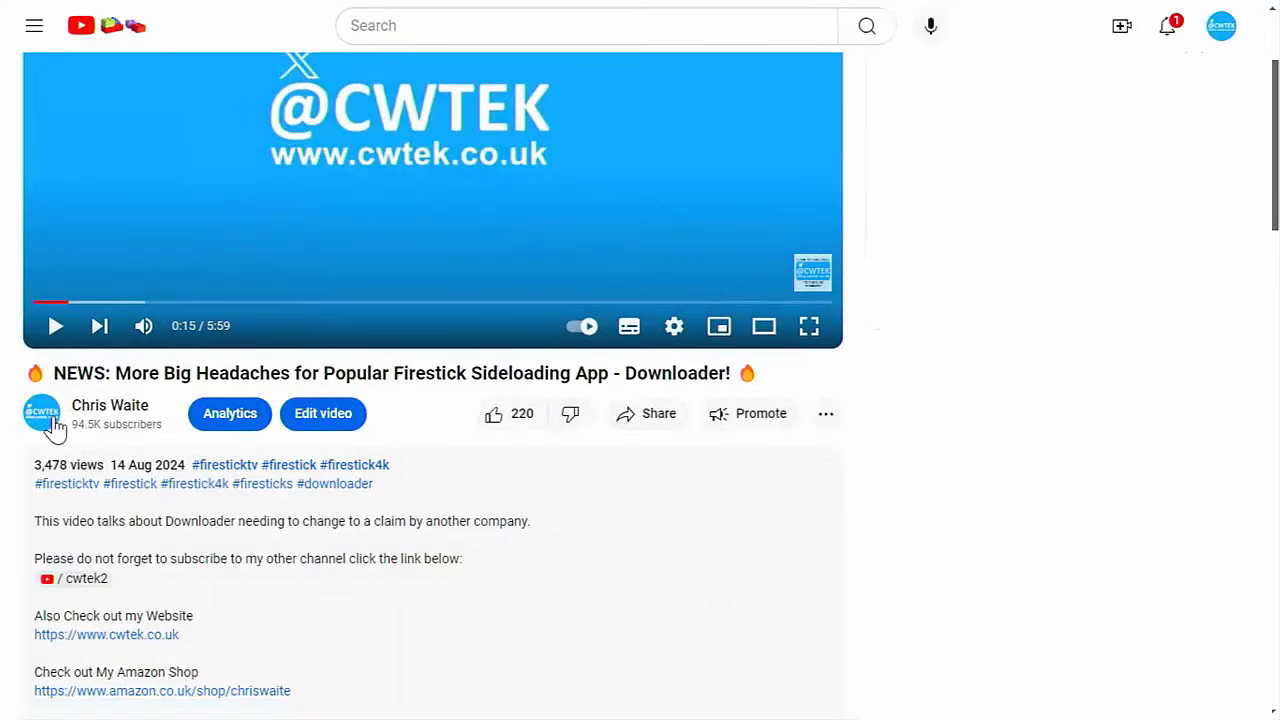
Step: Open the video creator's channel page and browse its videos, popular videos, playlists, Shorts and Fire TV Stick section
left_click(53, 423)
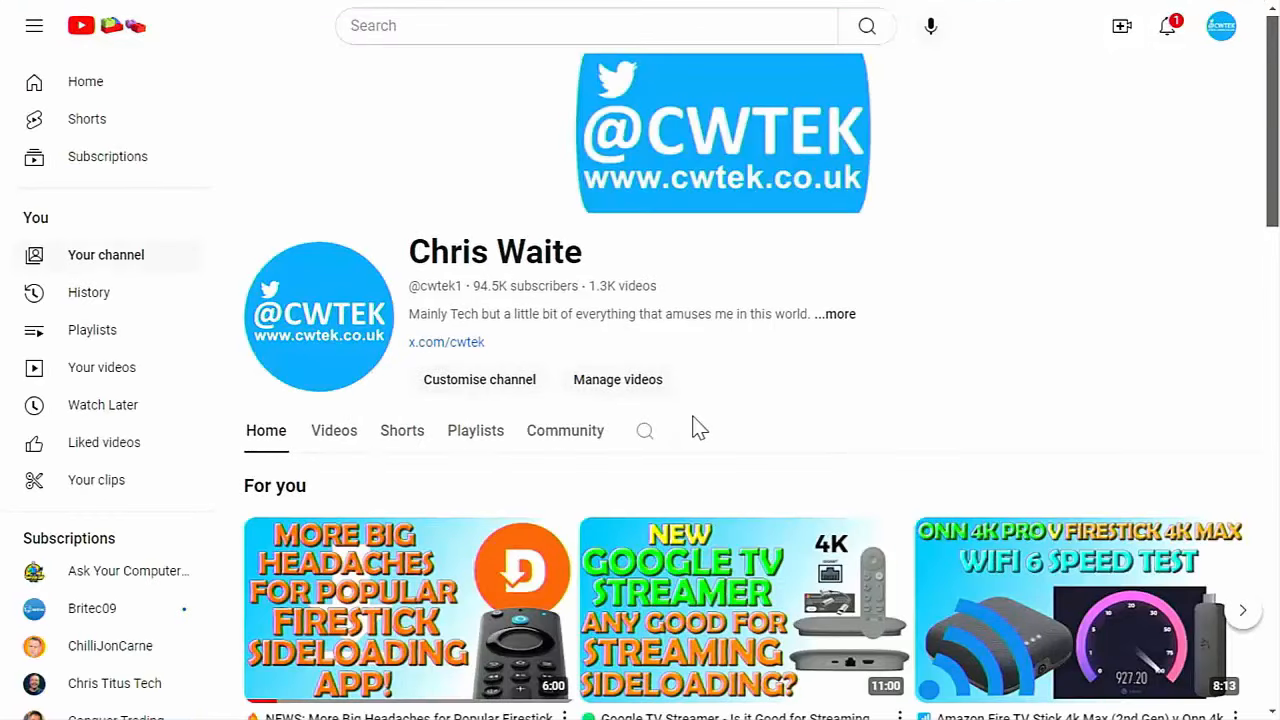
scroll(694, 426, "down", 3)
scroll(694, 426, "down", 4)
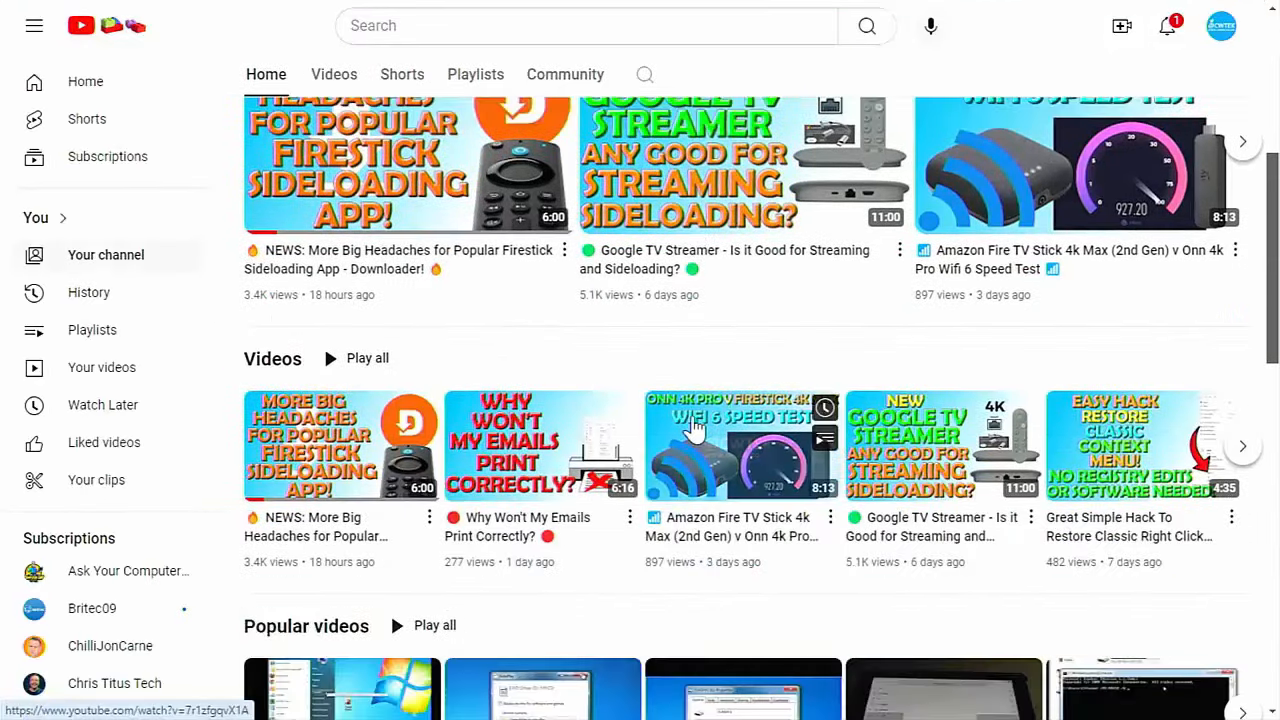
scroll(694, 428, "down", 3)
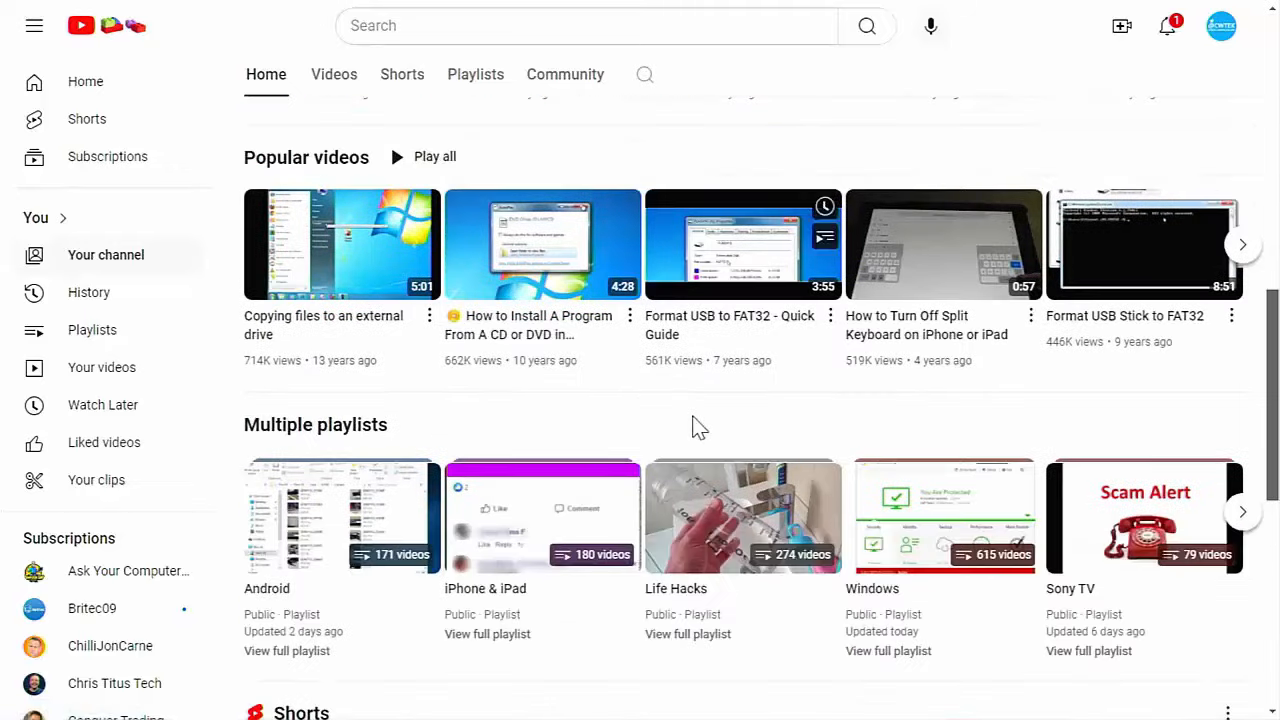
scroll(694, 428, "down", 1)
scroll(692, 425, "down", 1)
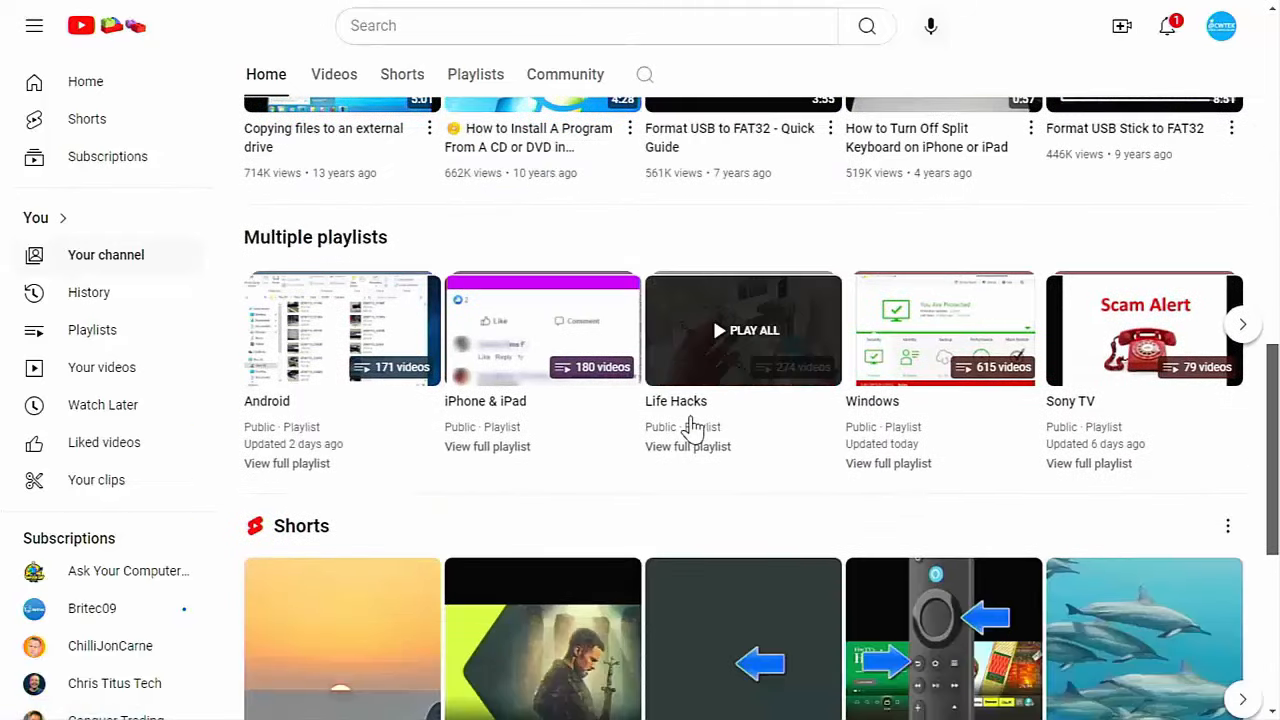
scroll(692, 428, "down", 2)
scroll(692, 428, "down", 3)
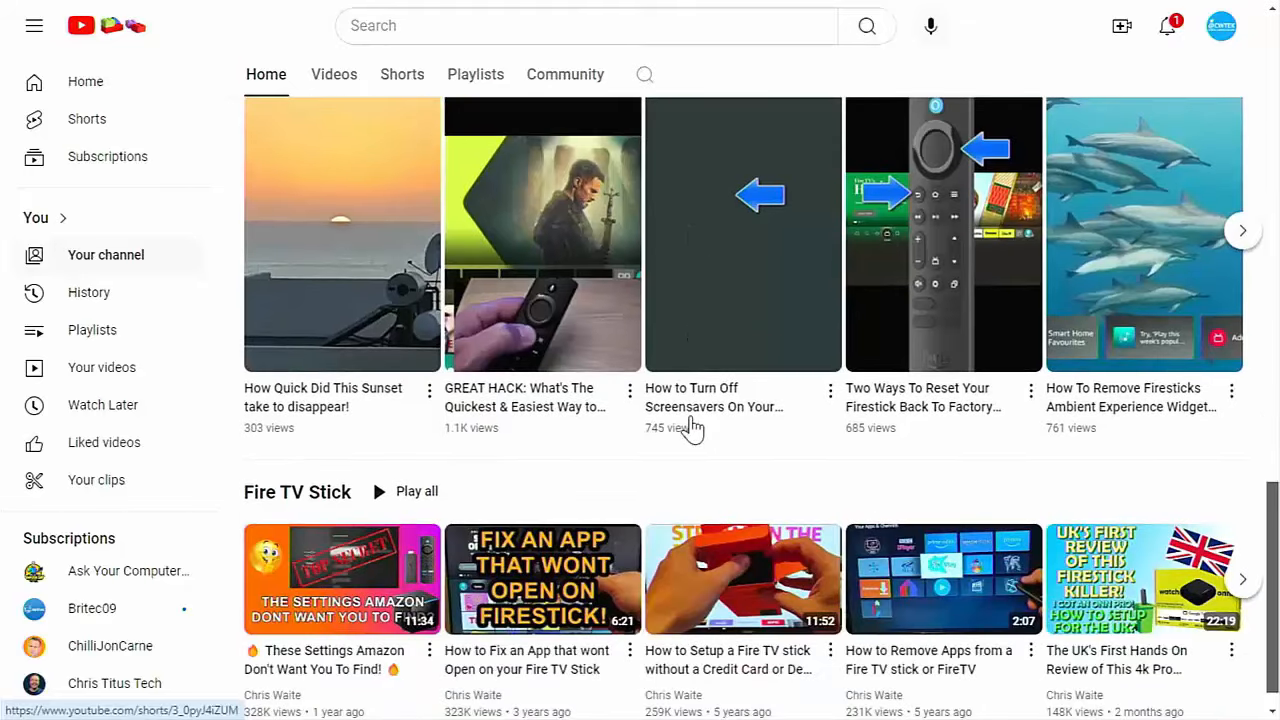
scroll(691, 423, "up", 4)
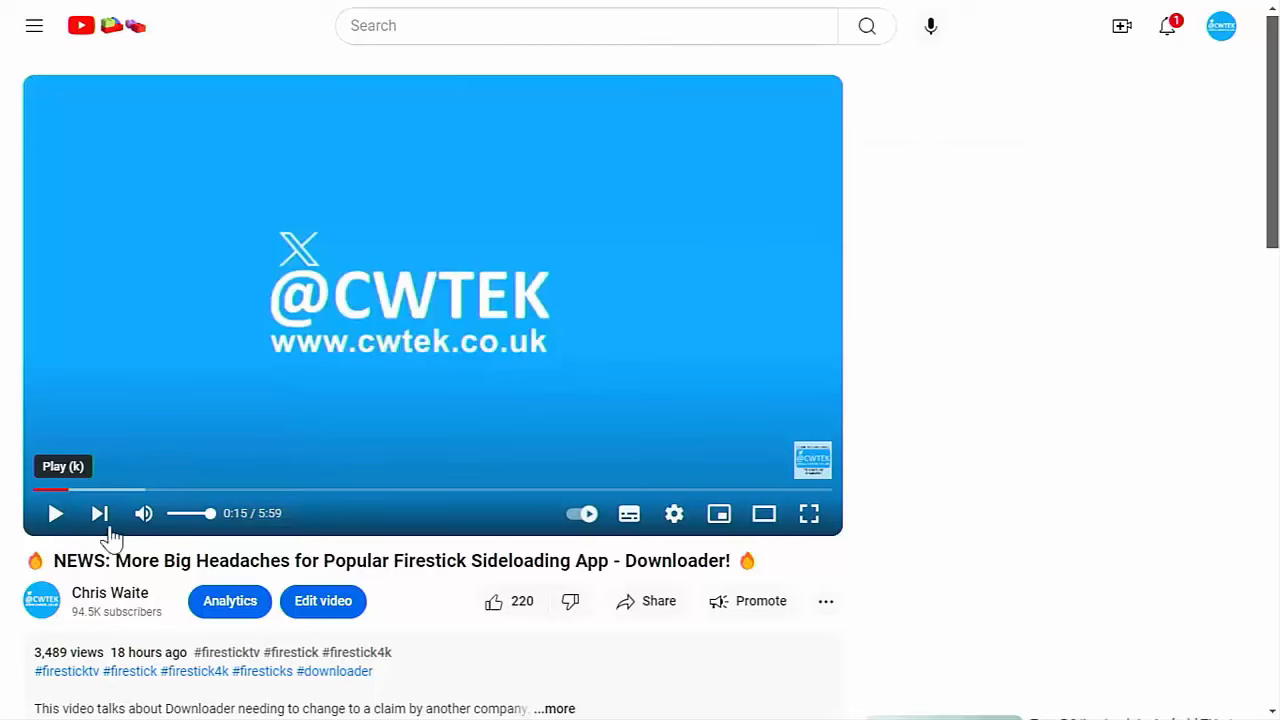
Step: Open the sharing options for the Downloader news video
left_click(617, 612)
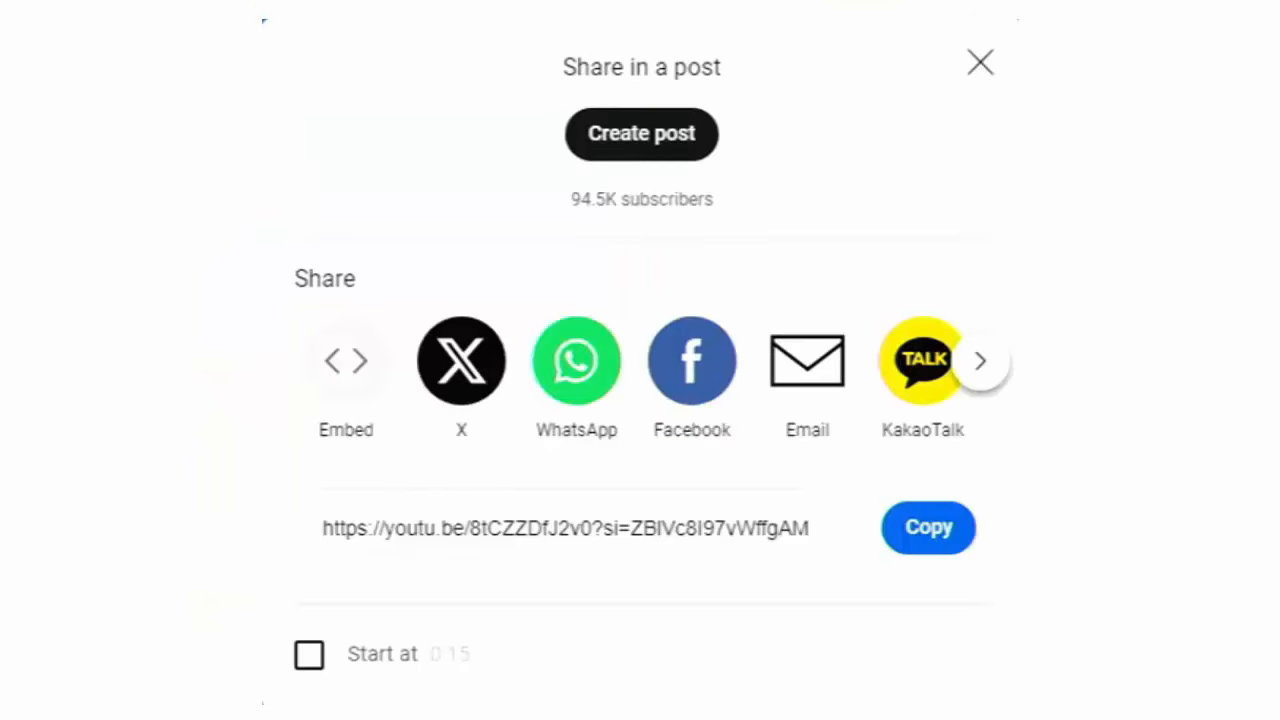